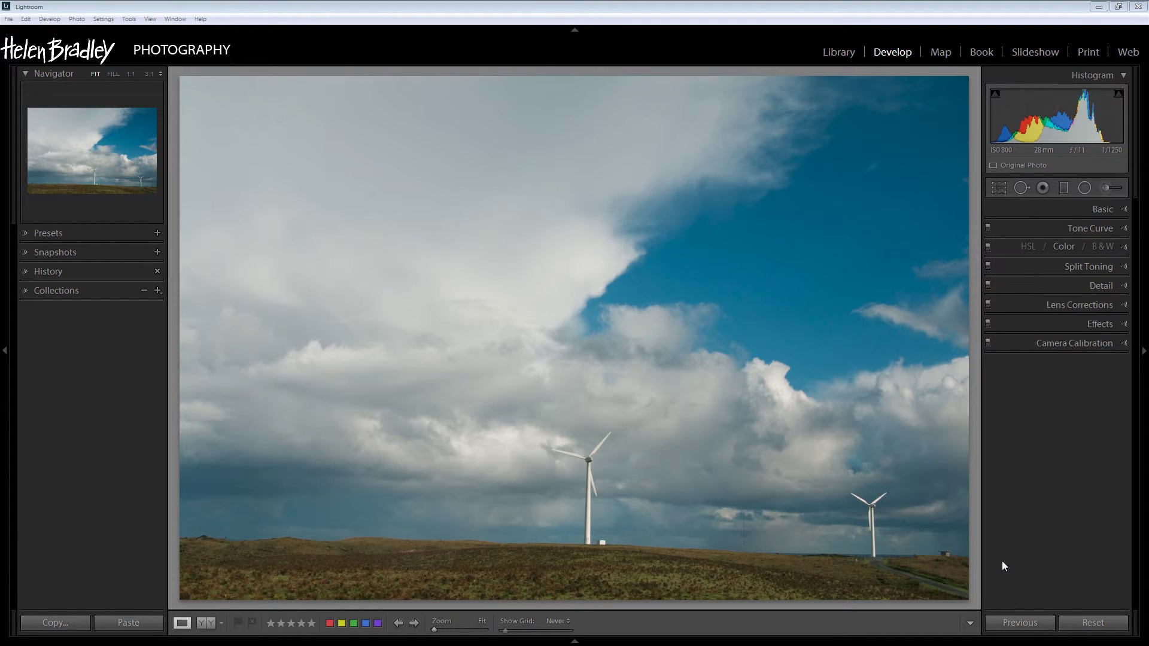
# Raise the photo's Exposure to +2.86 while previewing the highlight clipping
pyautogui.click(1126, 210)
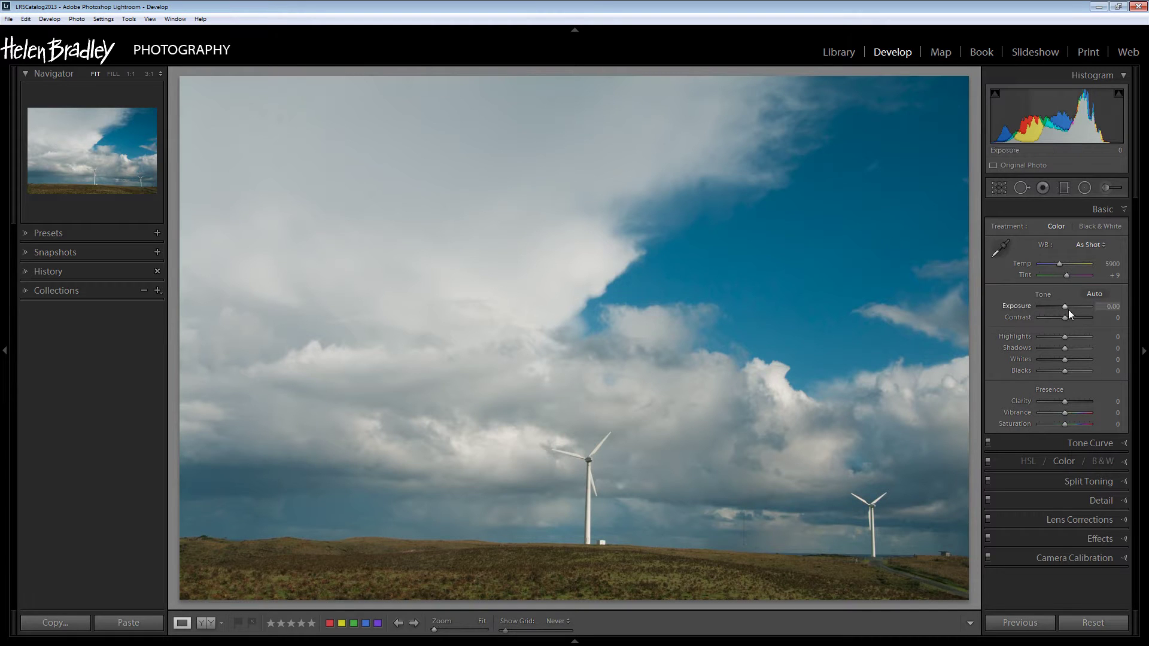
pyautogui.moveTo(1064, 307); pyautogui.dragTo(1081, 308)
pyautogui.press('alt')
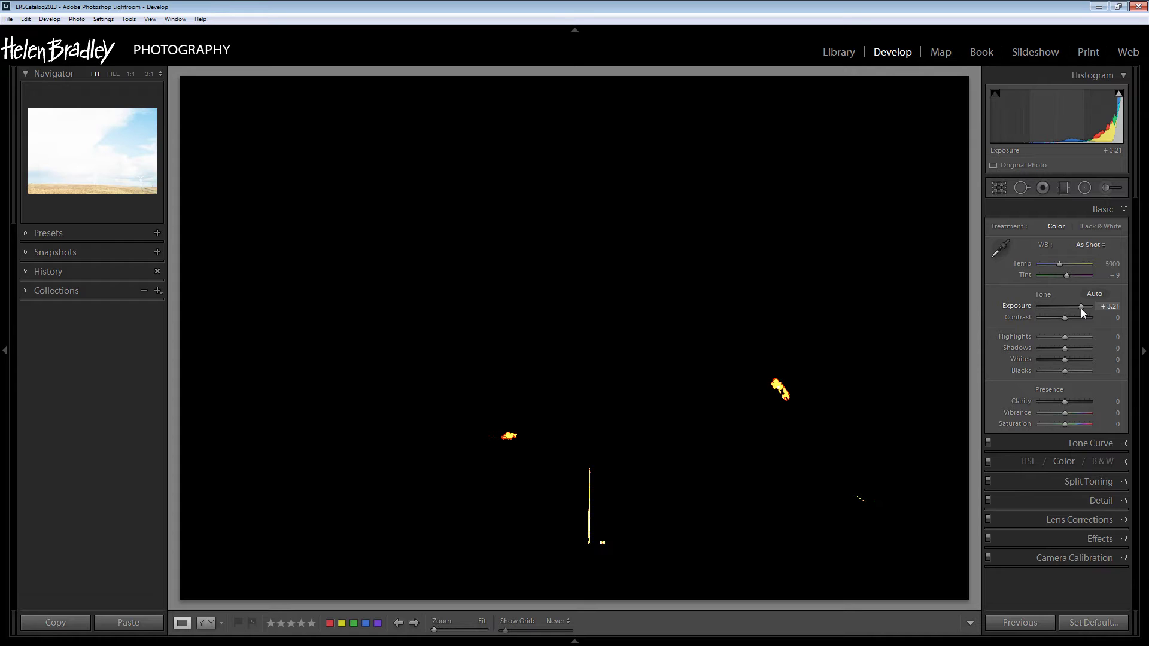
pyautogui.moveTo(1082, 308); pyautogui.dragTo(1080, 308)
pyautogui.moveTo(1080, 307); pyautogui.dragTo(1081, 307)
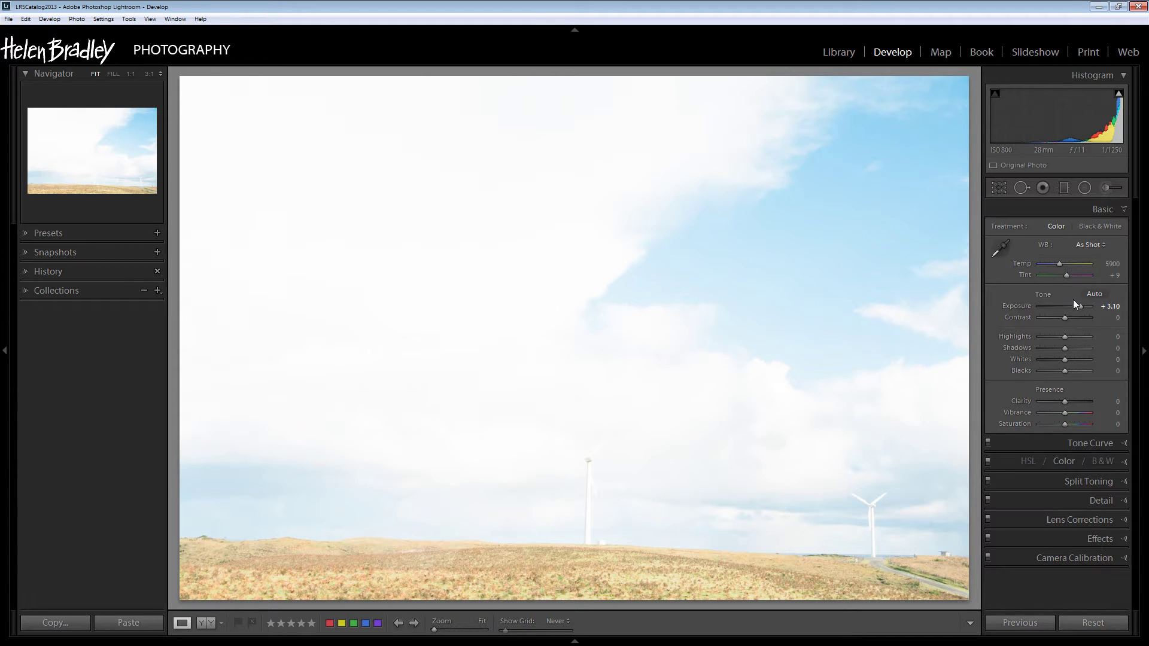
pyautogui.press('alt')
pyautogui.moveTo(1081, 307); pyautogui.dragTo(1079, 307)
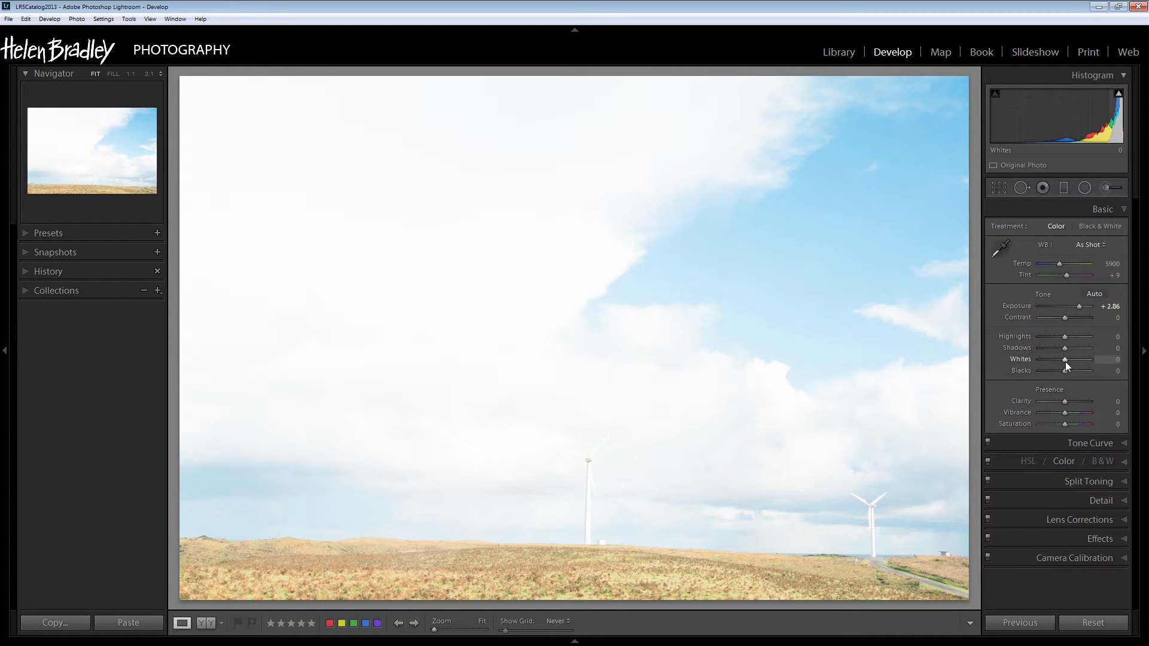
# Set Whites to −19 using the clipping preview, and bring Exposure down to +0.24
pyautogui.moveTo(1065, 361); pyautogui.dragTo(1040, 368)
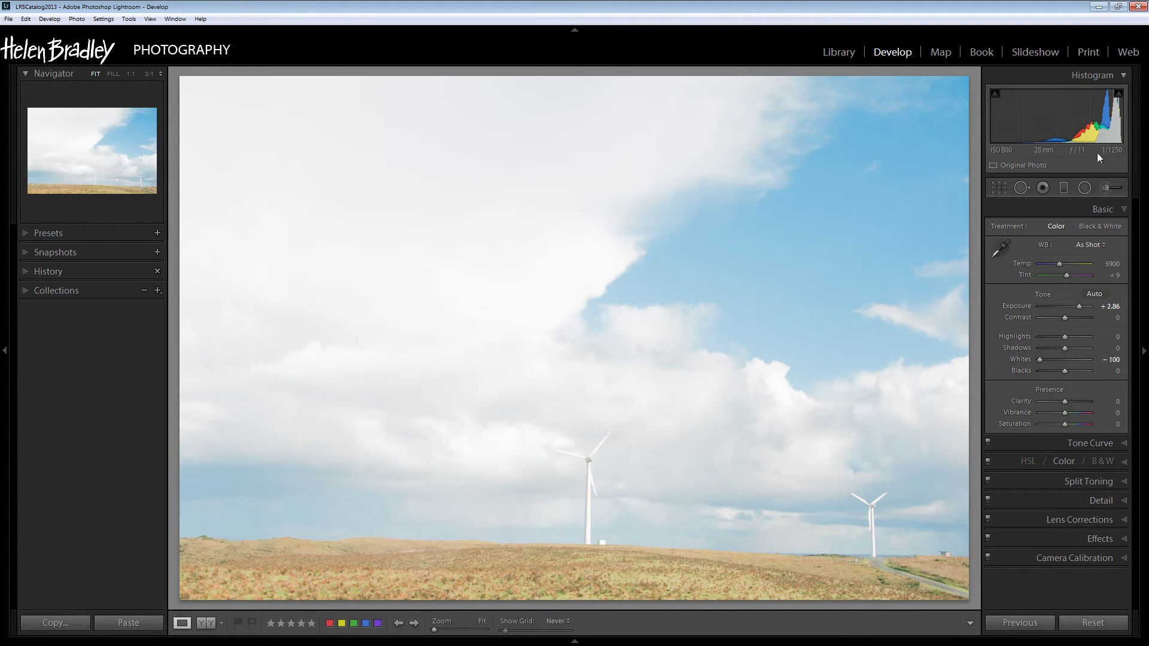
pyautogui.press('alt')
pyautogui.moveTo(1040, 360)
pyautogui.mouseDown()
pyautogui.moveTo(1079, 363)
pyautogui.moveTo(1060, 363)
pyautogui.mouseUp()
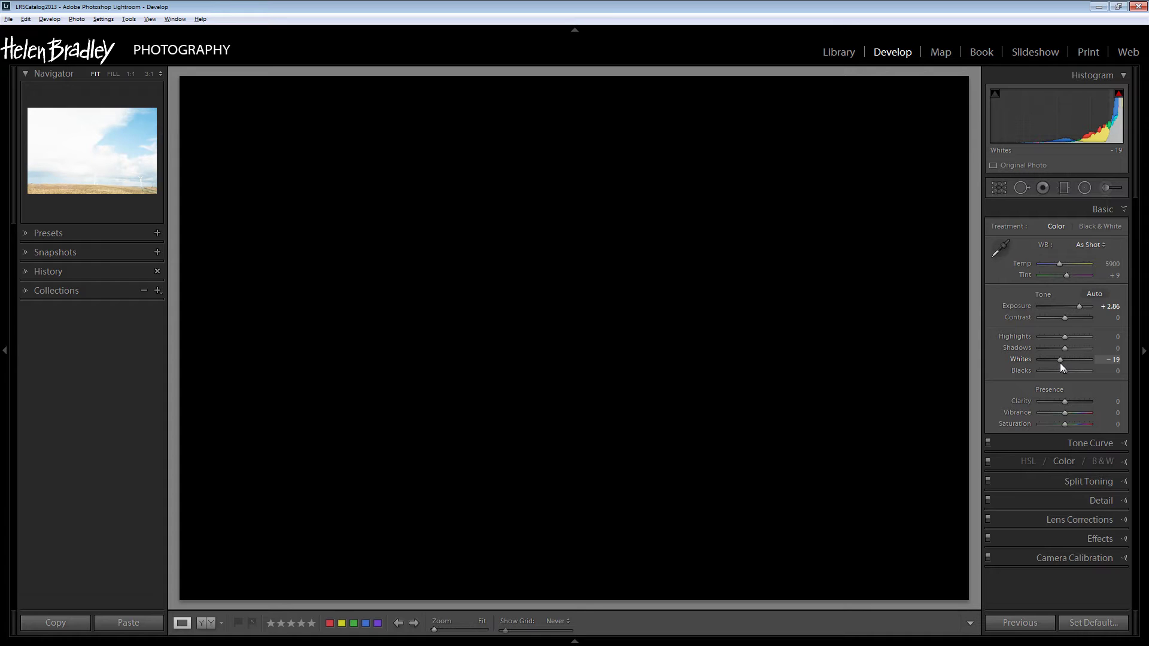
pyautogui.moveTo(1061, 363); pyautogui.dragTo(1061, 363)
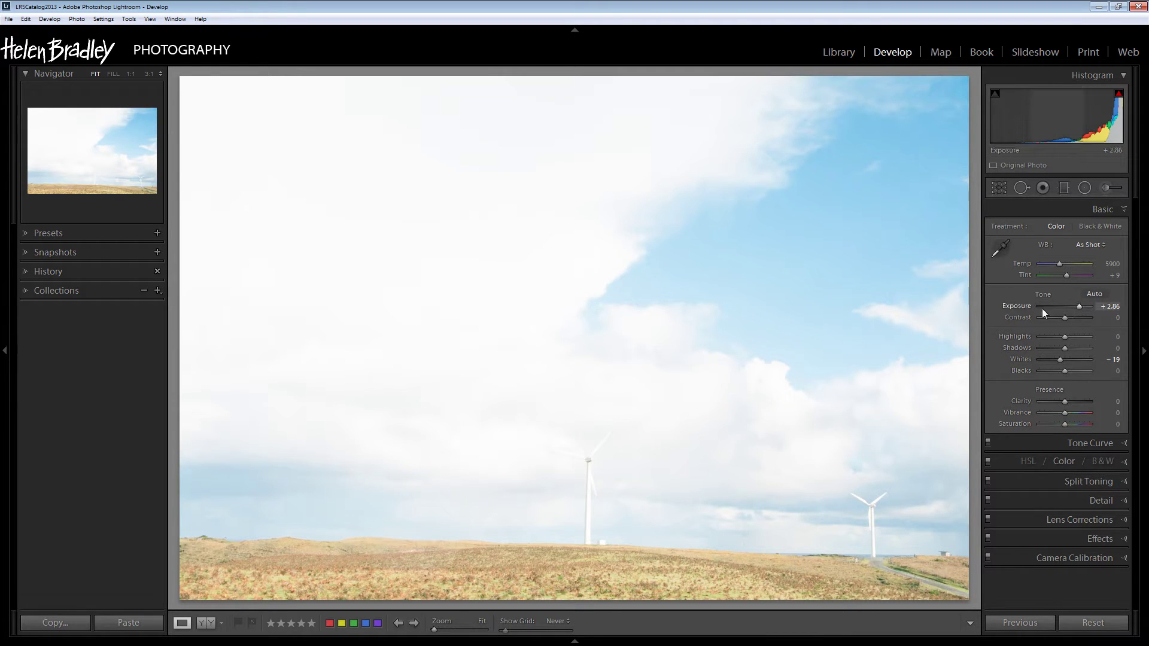
pyautogui.moveTo(1080, 307); pyautogui.dragTo(1066, 310)
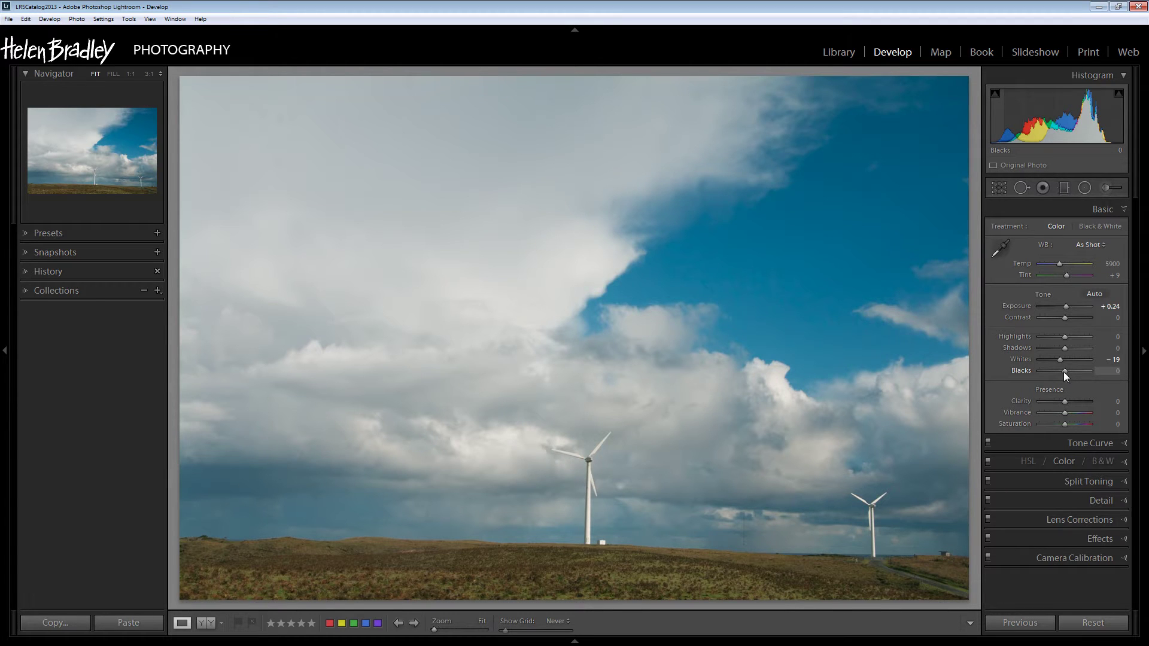
# Set Blacks to −26 while previewing the shadow clipping
pyautogui.moveTo(1065, 371); pyautogui.dragTo(1040, 386)
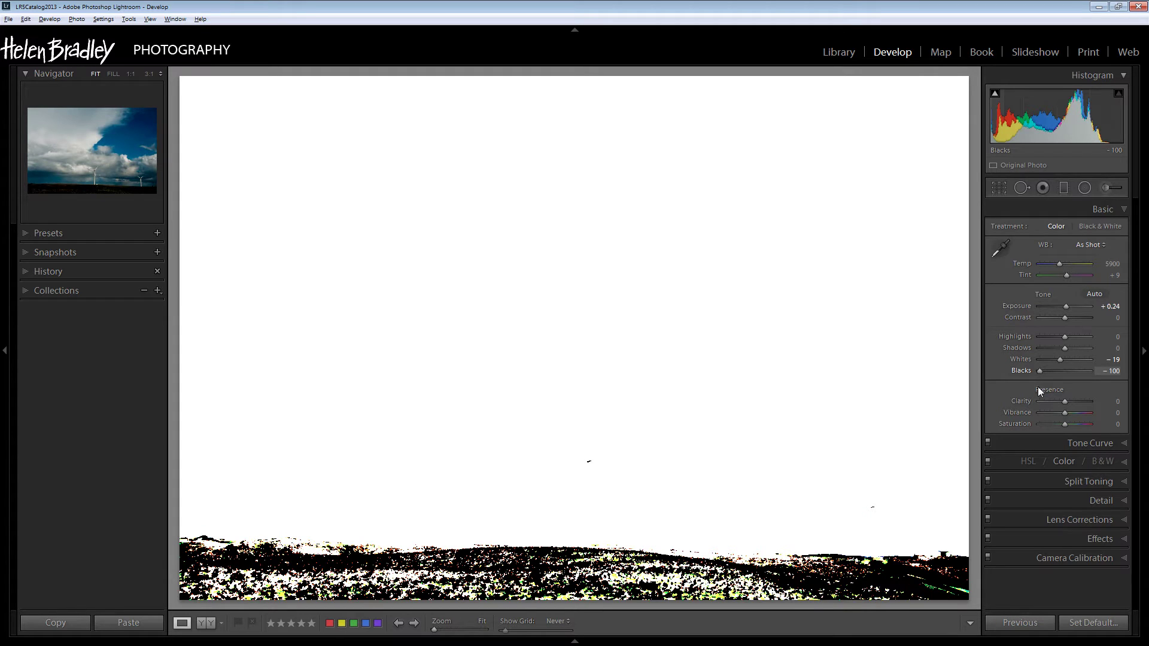
pyautogui.moveTo(1038, 387); pyautogui.dragTo(1060, 389)
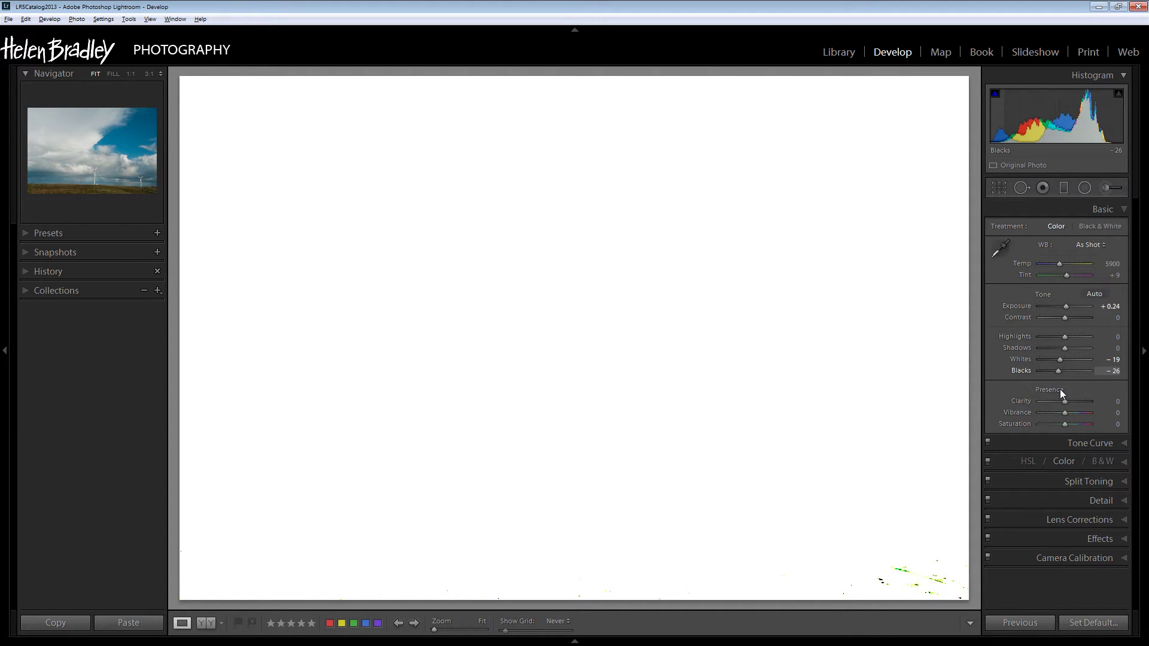
pyautogui.moveTo(1061, 389); pyautogui.dragTo(1060, 390)
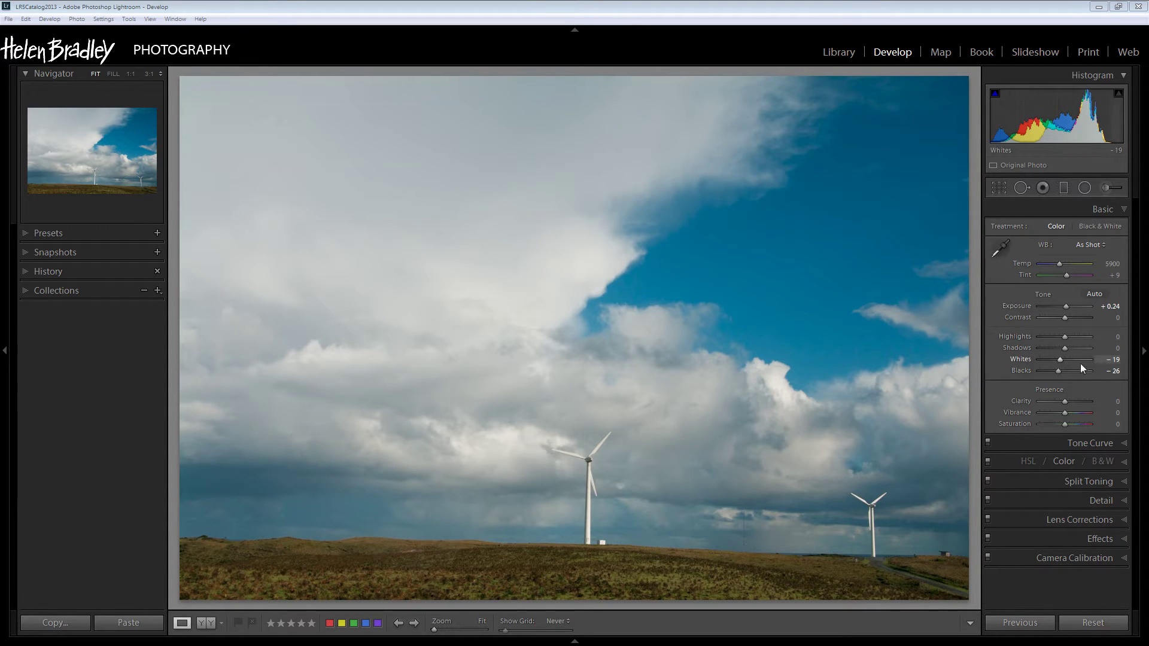
# Raise the sharpening Amount to 150 while viewing the grayscale preview
pyautogui.click(1125, 501)
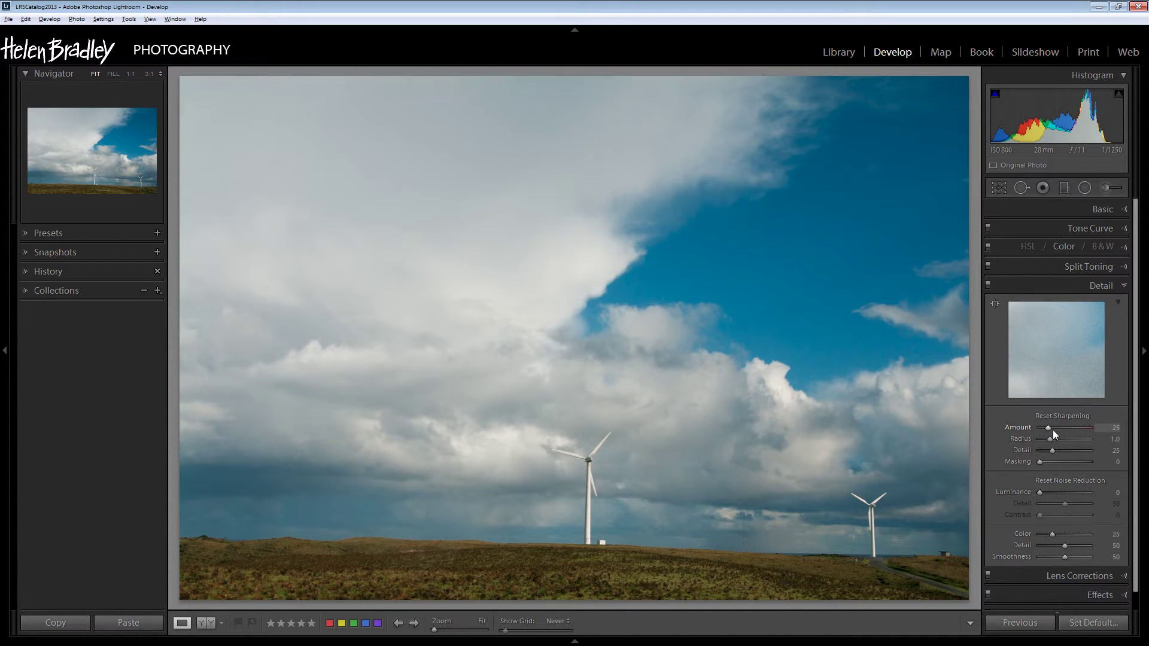
pyautogui.moveTo(1047, 429); pyautogui.dragTo(1084, 430)
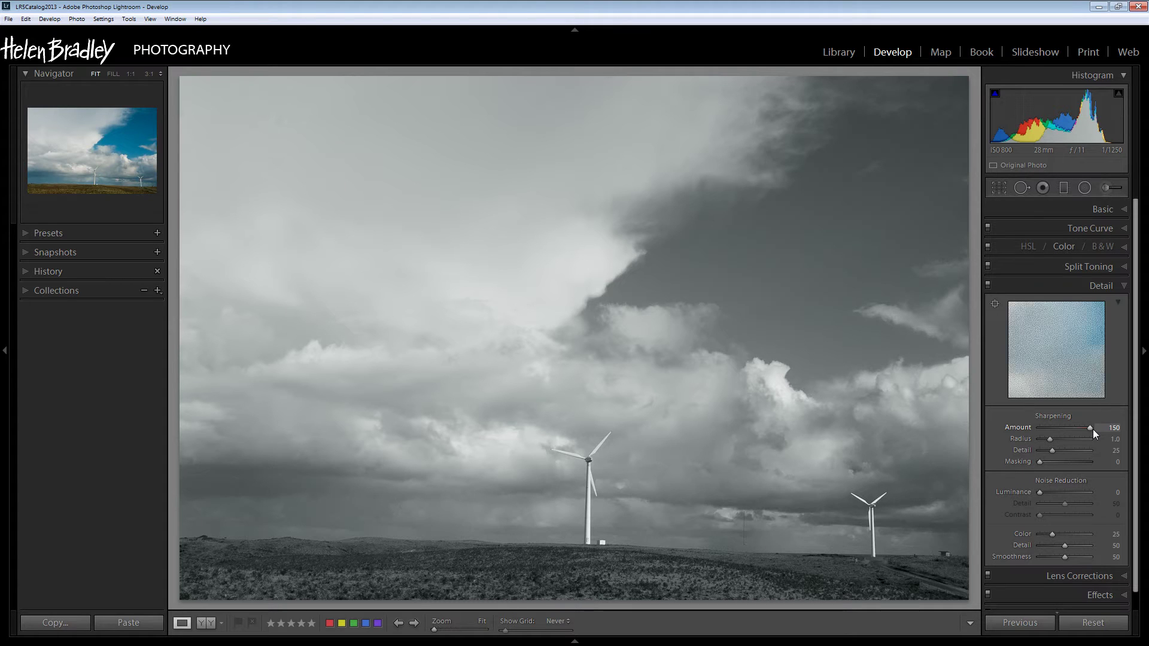
pyautogui.moveTo(1093, 429); pyautogui.dragTo(1093, 429)
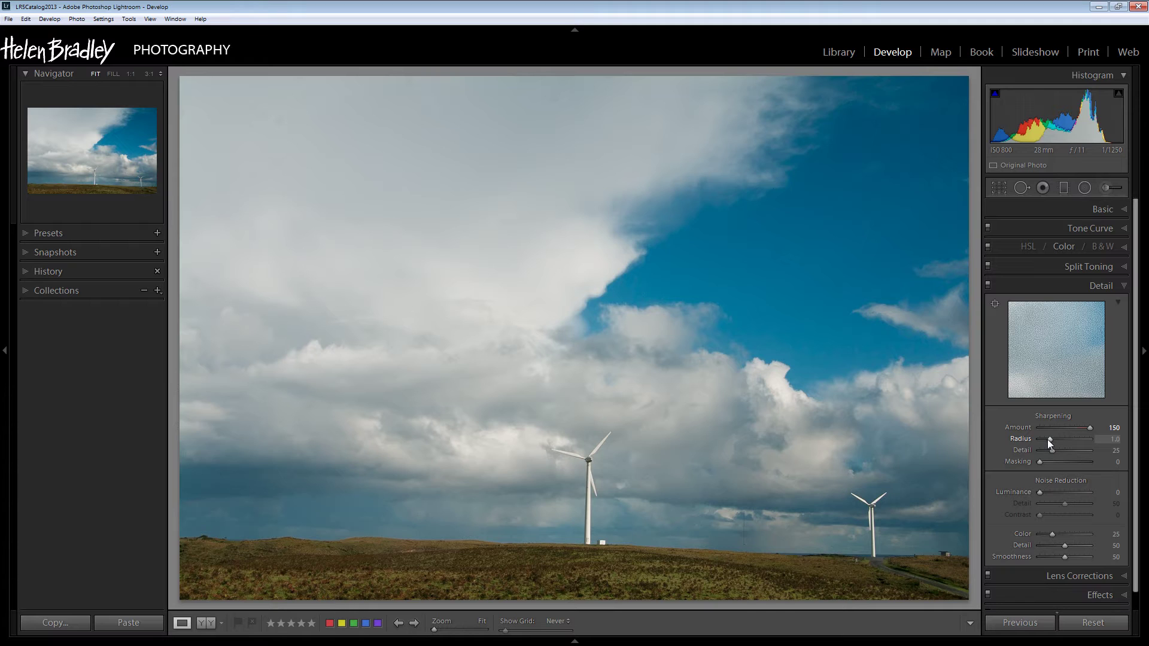
# Set the sharpening Radius to 1.8, comparing its lowest and highest settings in the edge preview
pyautogui.moveTo(1050, 441); pyautogui.dragTo(764, 464)
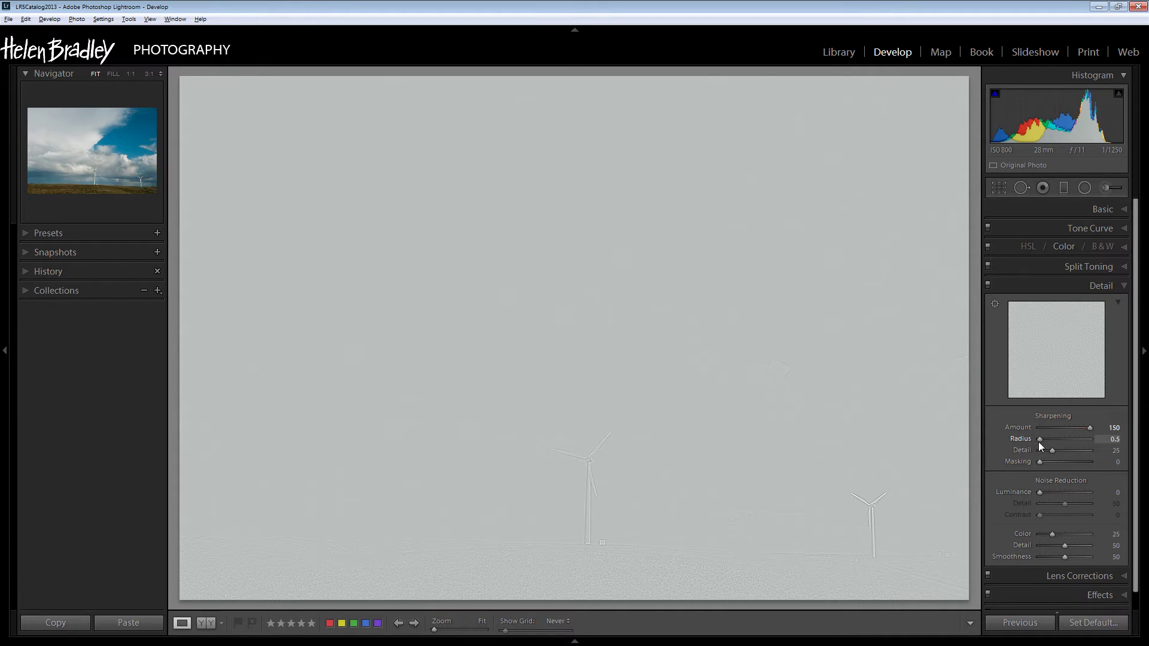
pyautogui.moveTo(1039, 442); pyautogui.dragTo(1096, 445)
pyautogui.moveTo(1046, 450); pyautogui.dragTo(1038, 454)
pyautogui.moveTo(1068, 446); pyautogui.dragTo(1065, 446)
pyautogui.moveTo(1065, 445); pyautogui.dragTo(1065, 446)
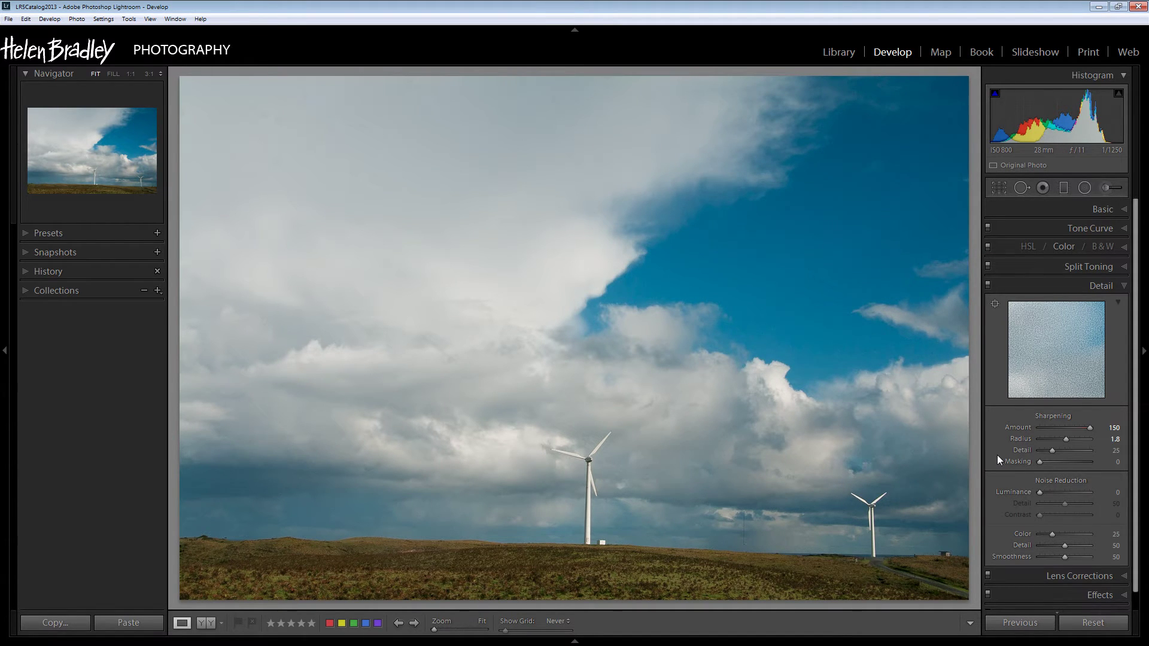
# Set the sharpening Detail to 93 using the edge preview
pyautogui.press('alt')
pyautogui.moveTo(1055, 451)
pyautogui.mouseDown()
pyautogui.moveTo(1030, 452)
pyautogui.moveTo(1080, 451)
pyautogui.moveTo(1054, 454)
pyautogui.mouseUp()
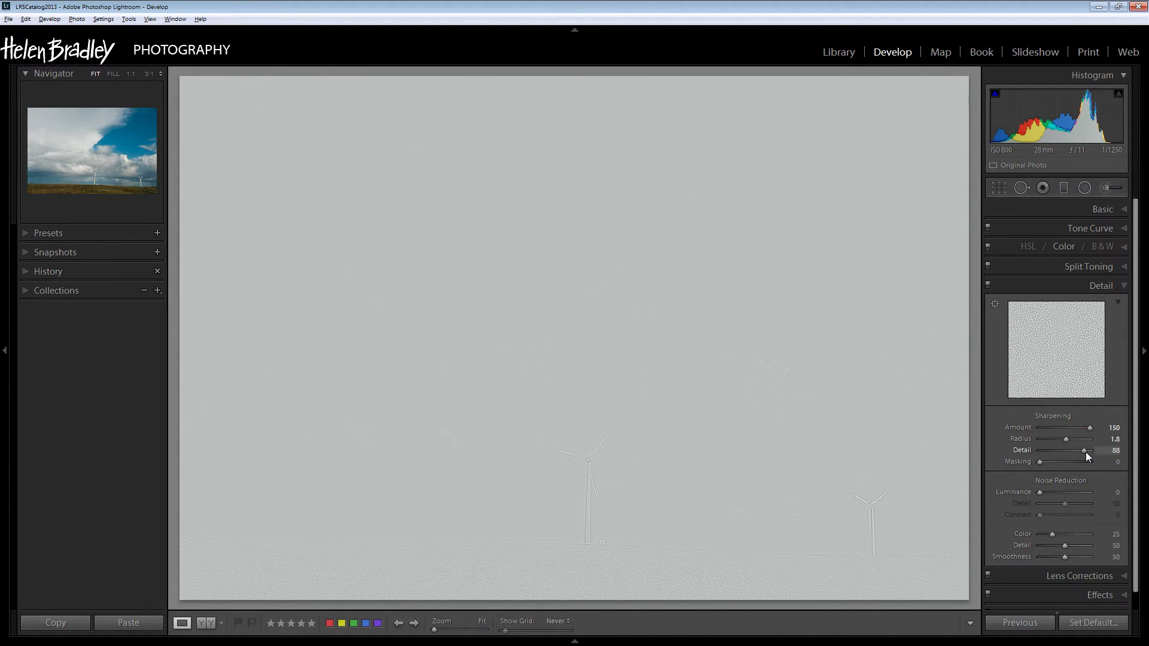
pyautogui.moveTo(1088, 451); pyautogui.dragTo(1087, 451)
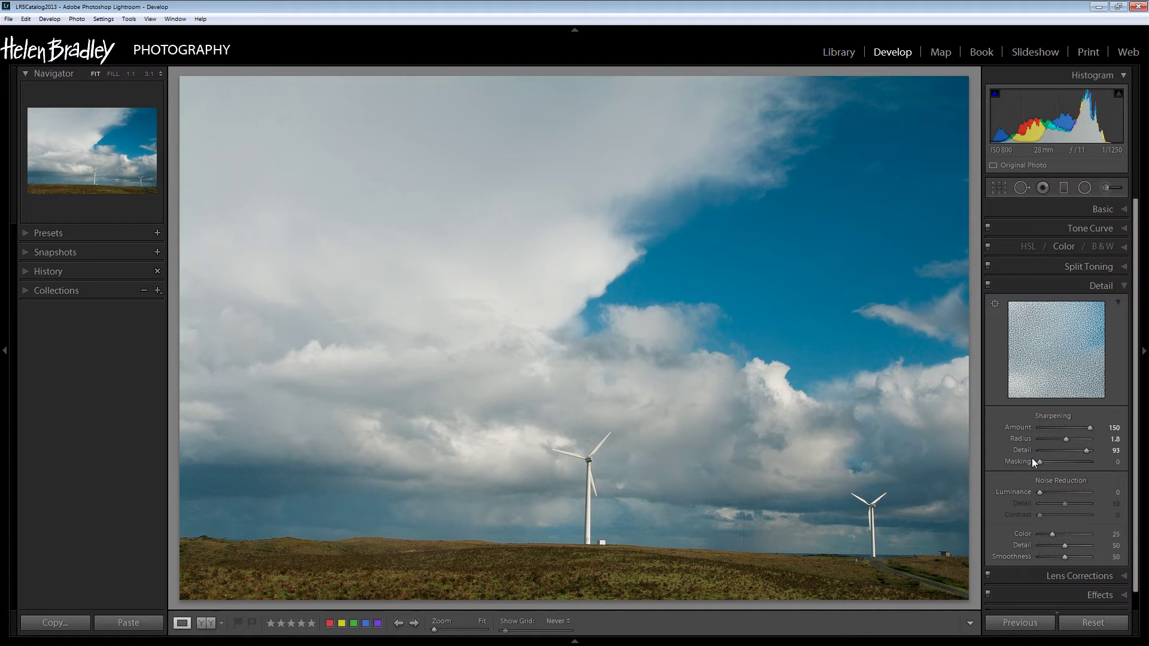
# Set the sharpening Masking to 79, using the mask preview to limit sharpening to the main edges
pyautogui.press('alt')
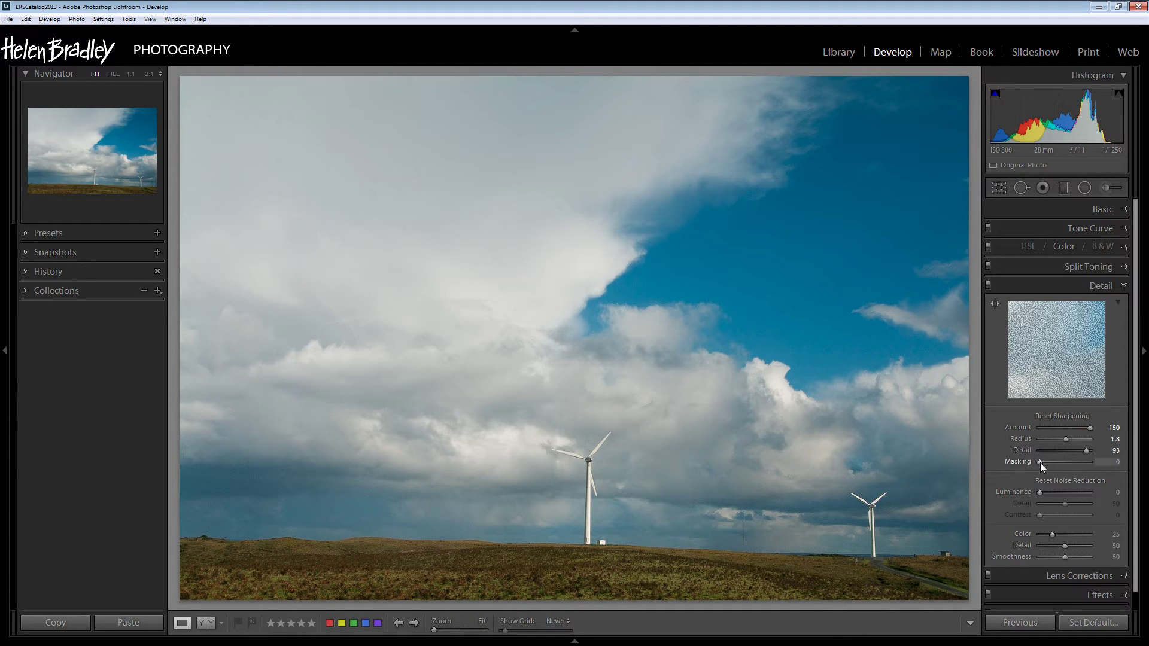
pyautogui.moveTo(1040, 462); pyautogui.dragTo(1071, 470)
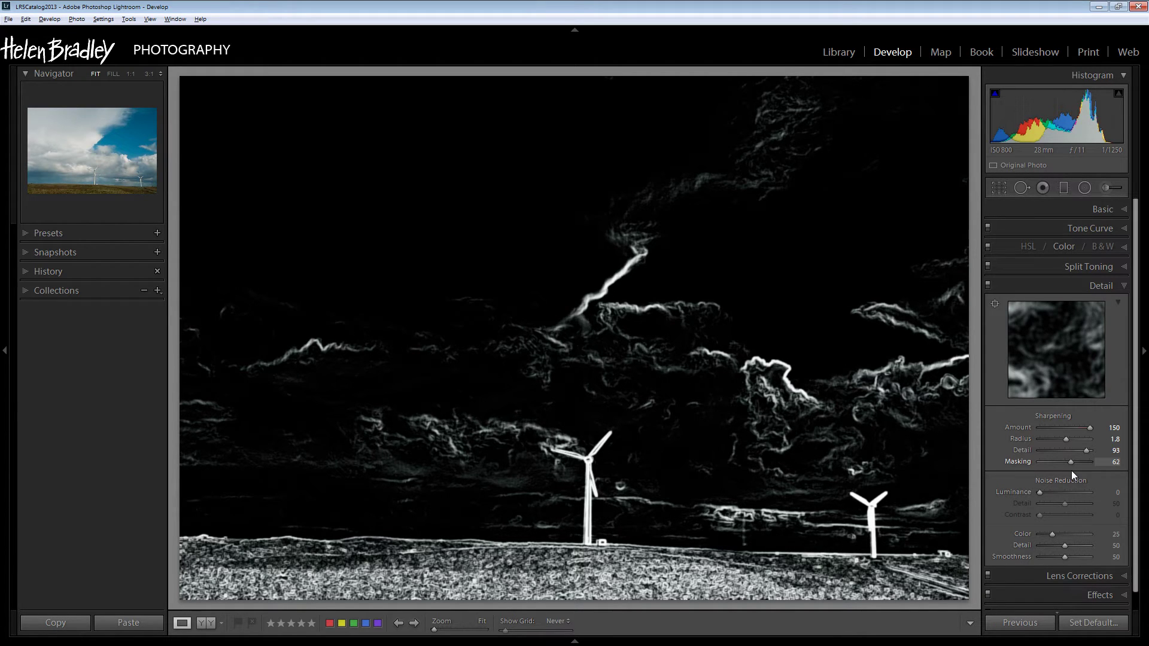
pyautogui.moveTo(1072, 471); pyautogui.dragTo(1077, 472)
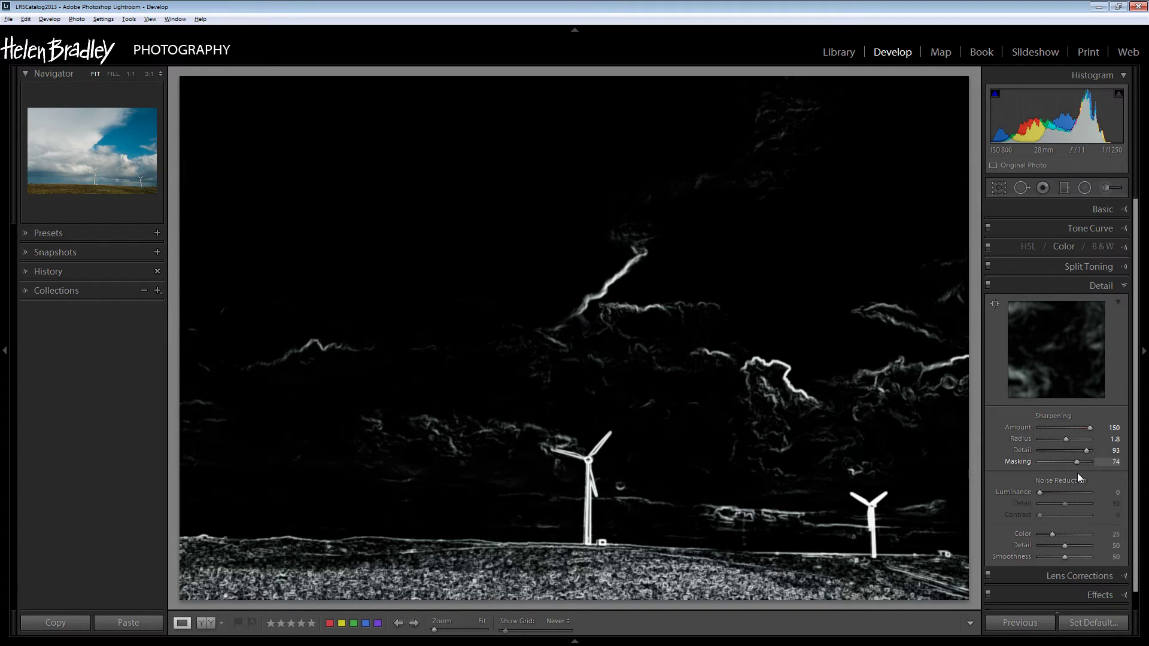
pyautogui.moveTo(1077, 473); pyautogui.dragTo(1078, 473)
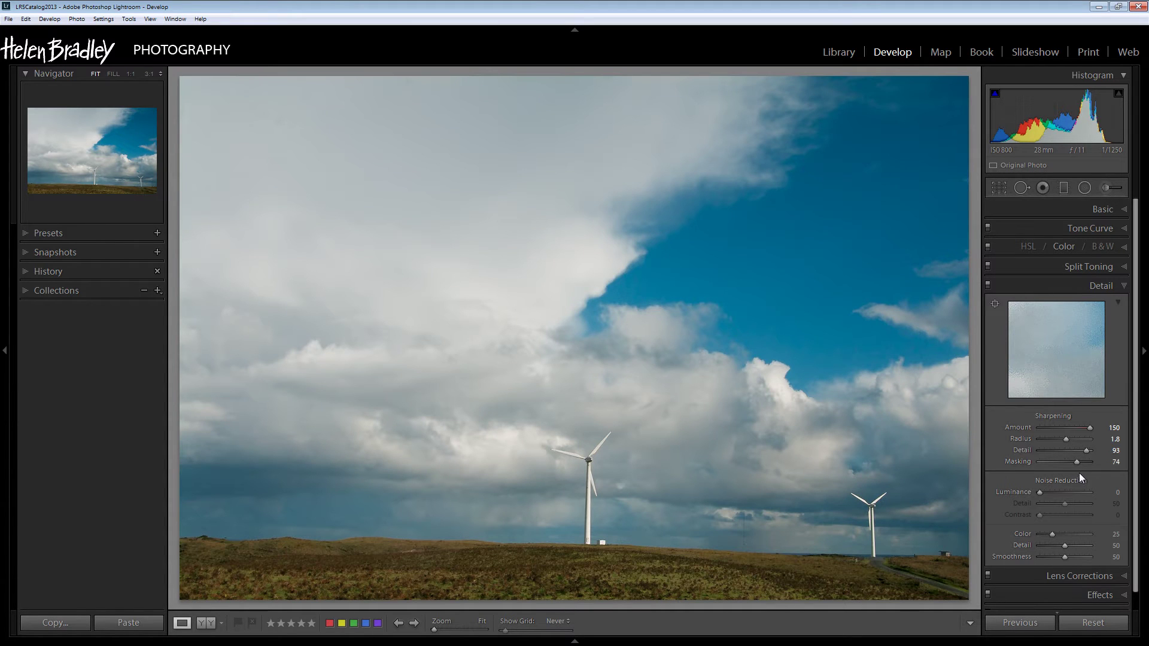
pyautogui.press('Up')
pyautogui.press('Up')
pyautogui.press('Up')
# Reduce the sharpening Amount to 107 while viewing the grayscale preview
pyautogui.press('alt')
pyautogui.keyDown('alt'); pyautogui.click(1090, 428); pyautogui.keyUp('alt')
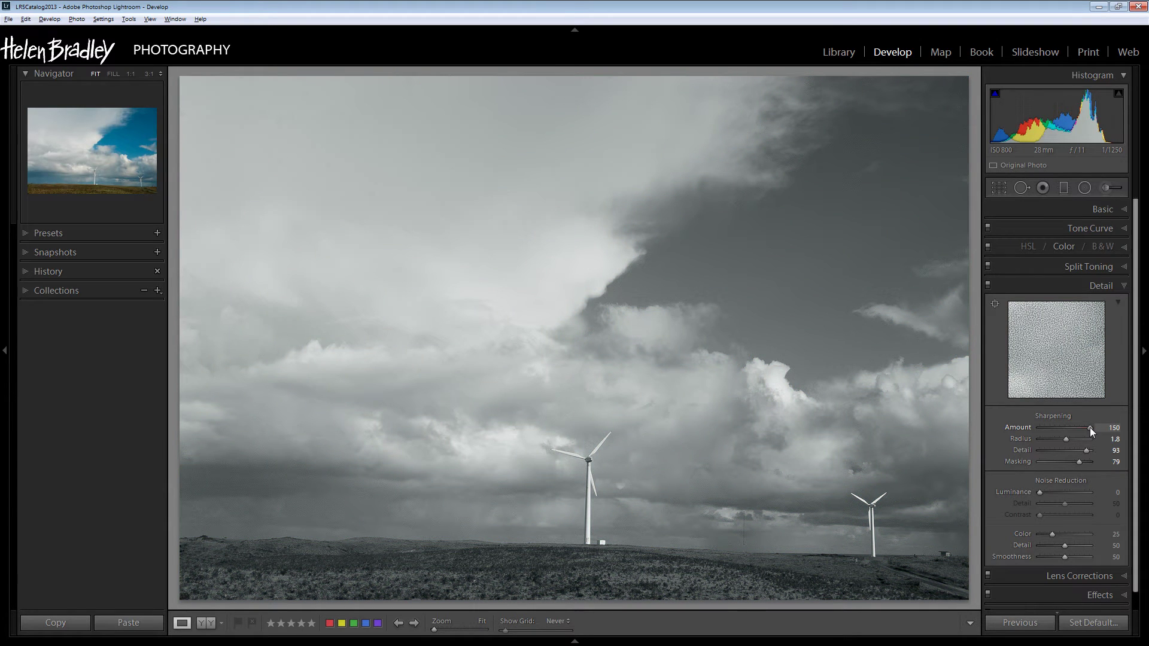
pyautogui.moveTo(1090, 427); pyautogui.dragTo(1076, 429)
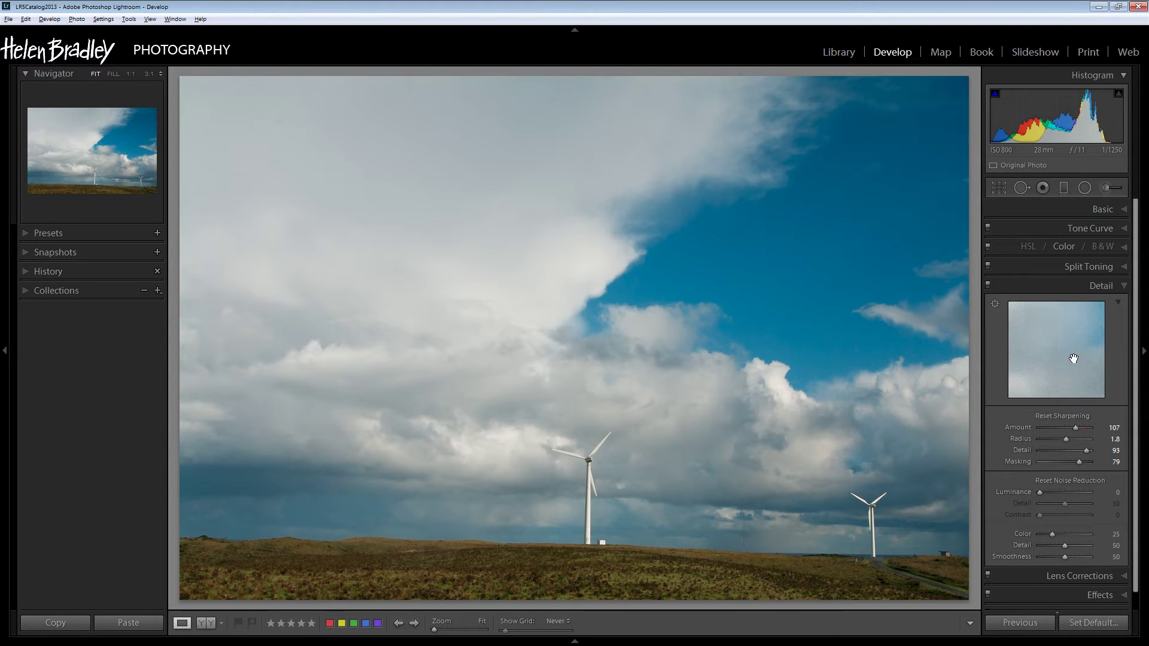
pyautogui.keyDown('alt'); pyautogui.click(1076, 429); pyautogui.keyUp('alt')
# Set the noise reduction Luminance to 20 while viewing the grayscale preview
pyautogui.press('alt')
pyautogui.keyDown('alt'); pyautogui.click(1040, 493); pyautogui.keyUp('alt')
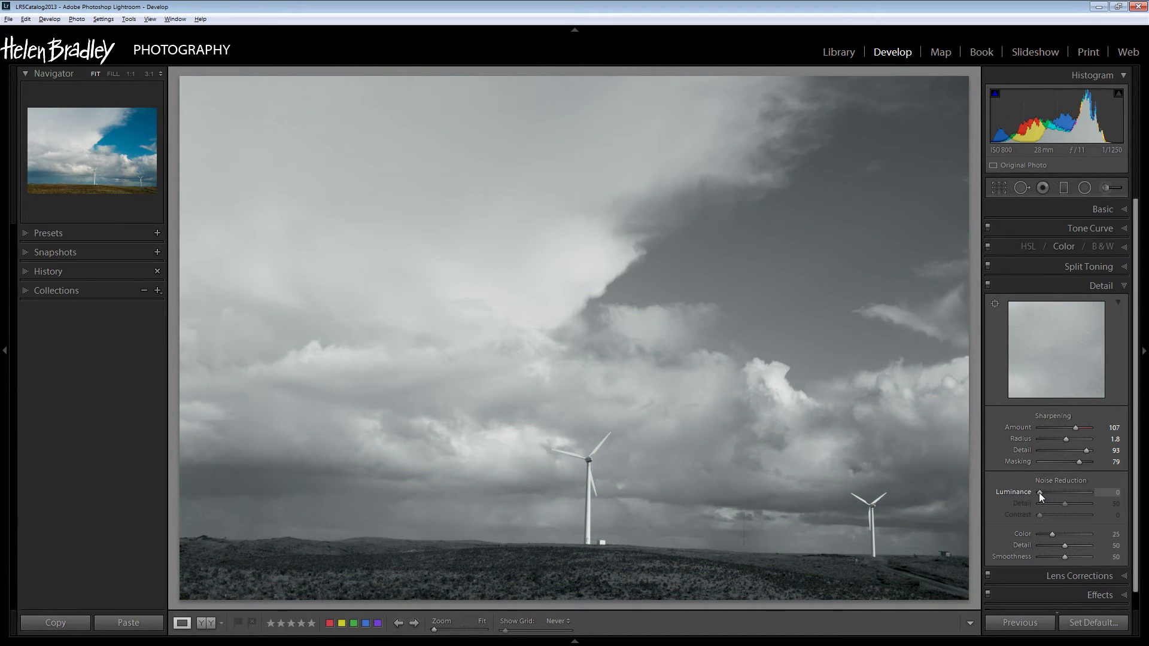
pyautogui.moveTo(1039, 494)
pyautogui.mouseDown()
pyautogui.moveTo(1063, 499)
pyautogui.moveTo(1051, 501)
pyautogui.mouseUp()
pyautogui.moveTo(1050, 501); pyautogui.dragTo(1050, 500)
# Inspect the larger turbine's hub at 3:1 and raise the noise reduction Luminance to 62 with the grayscale preview
pyautogui.click(593, 451)
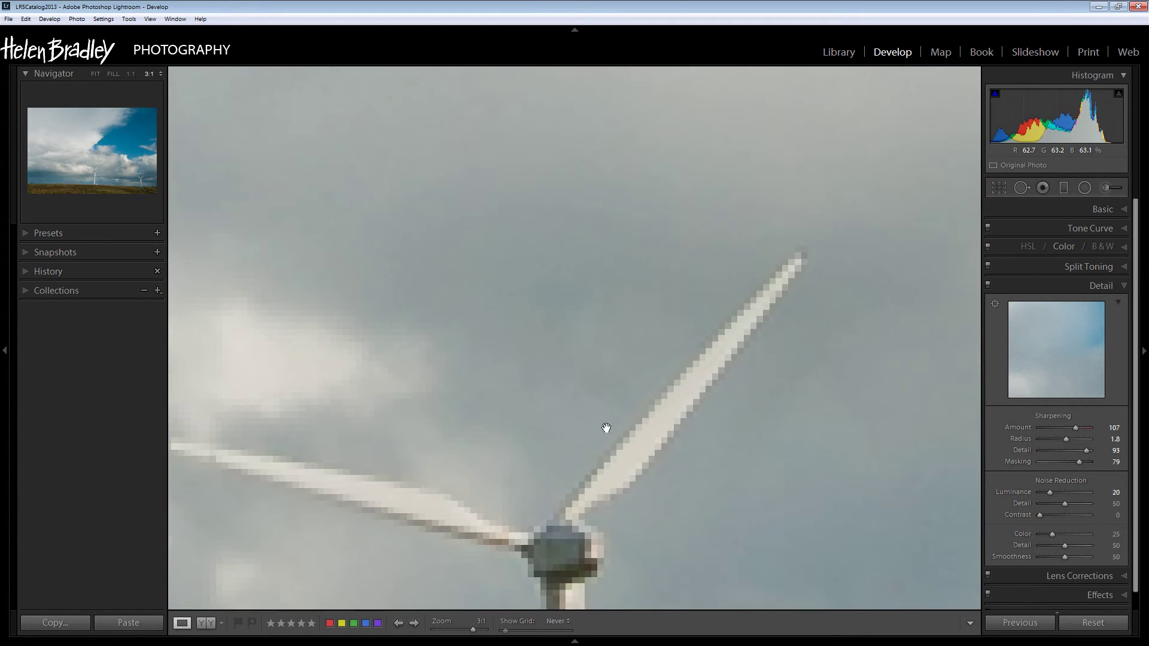
pyautogui.moveTo(619, 531); pyautogui.dragTo(480, 298)
pyautogui.moveTo(556, 417); pyautogui.dragTo(598, 441)
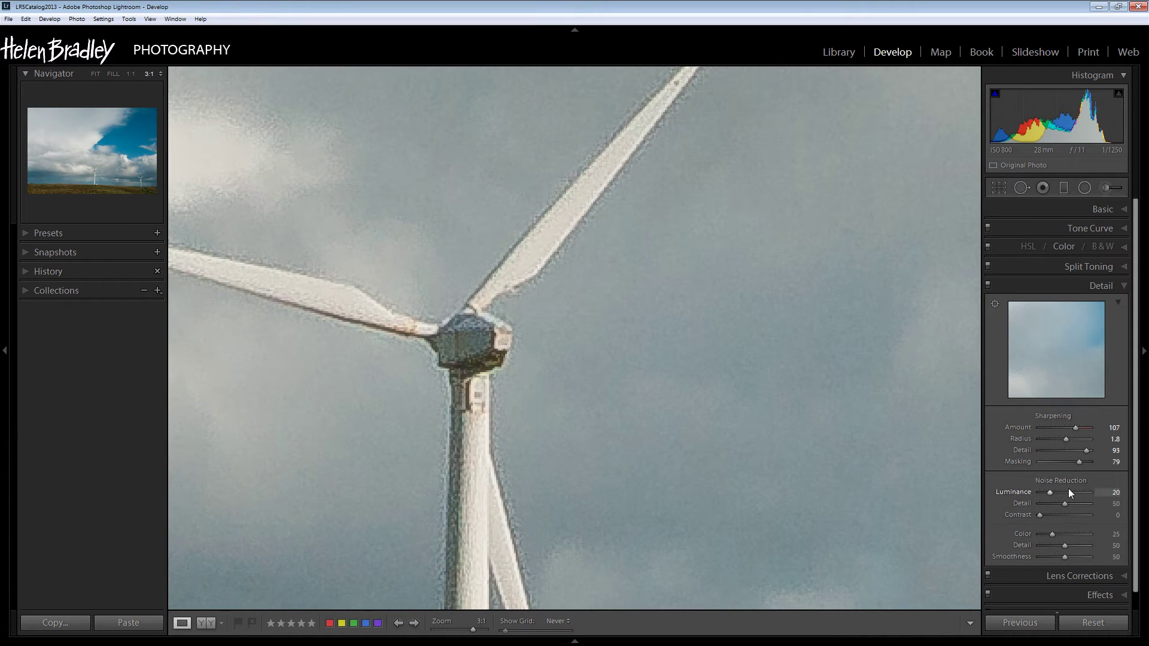
pyautogui.press('alt')
pyautogui.moveTo(1051, 492); pyautogui.dragTo(1050, 492)
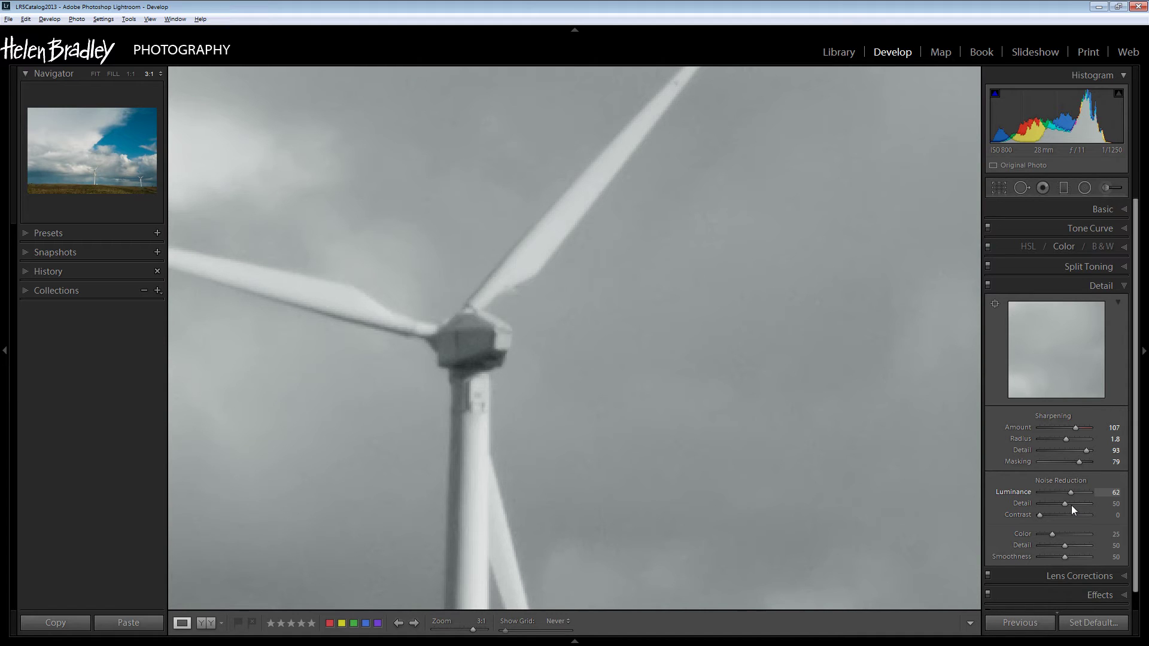
# Set the luminance noise reduction Detail to 54 while viewing the grayscale preview
pyautogui.moveTo(1071, 505); pyautogui.dragTo(1068, 510)
pyautogui.press('alt')
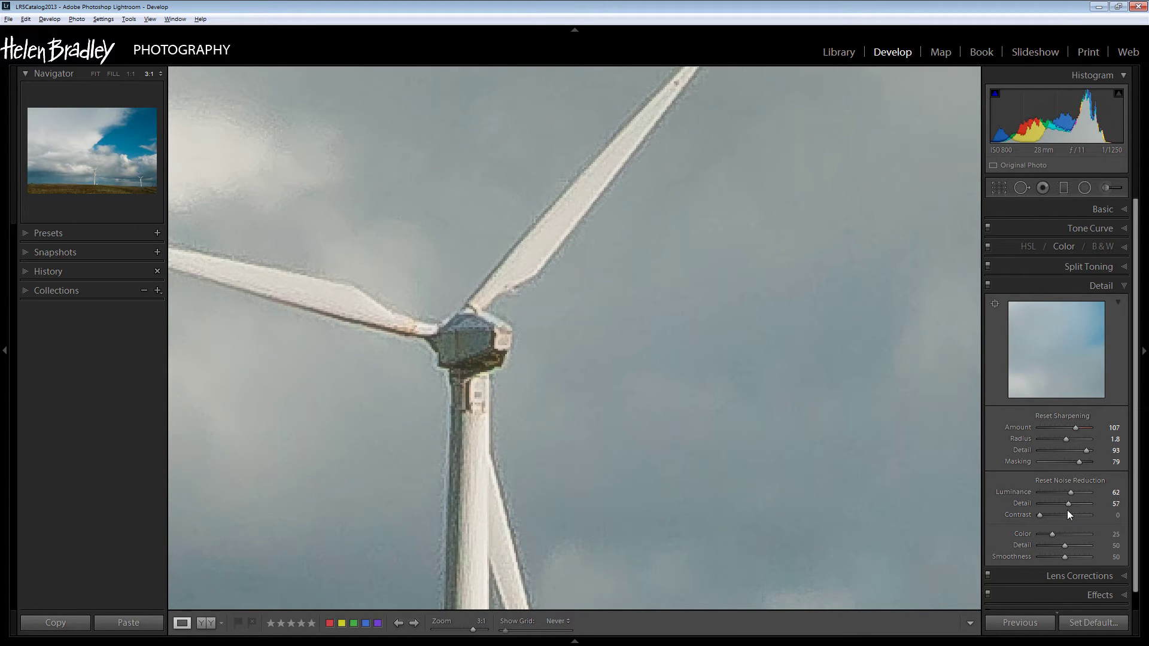
pyautogui.moveTo(1068, 510); pyautogui.dragTo(1063, 509)
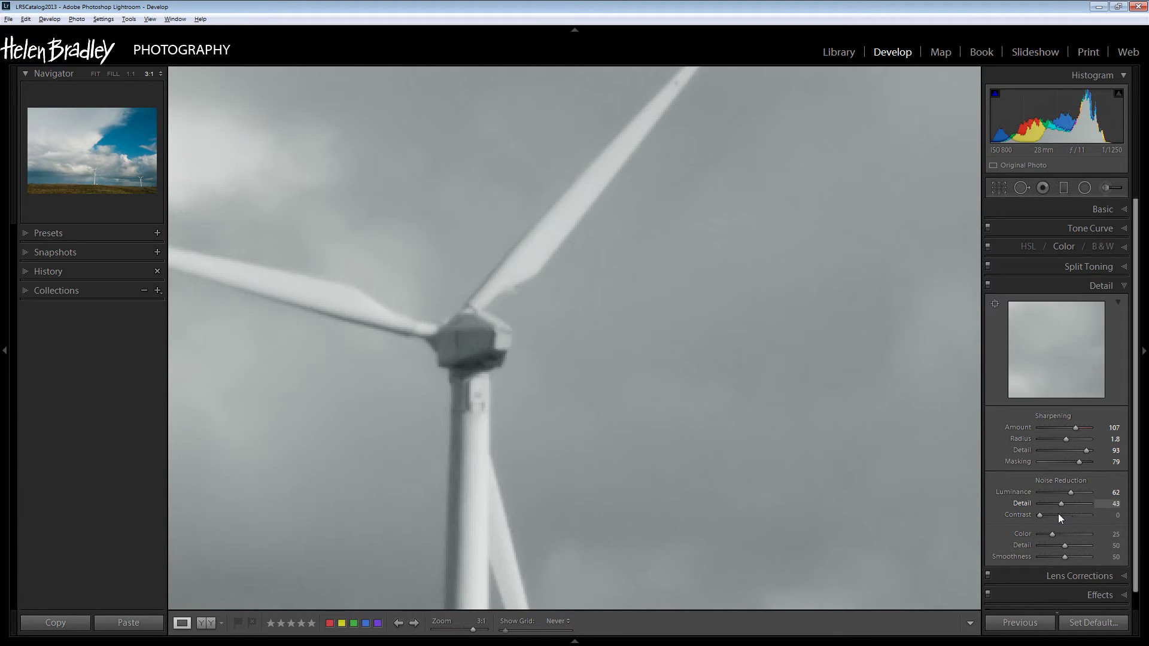
pyautogui.moveTo(1063, 513); pyautogui.dragTo(1065, 514)
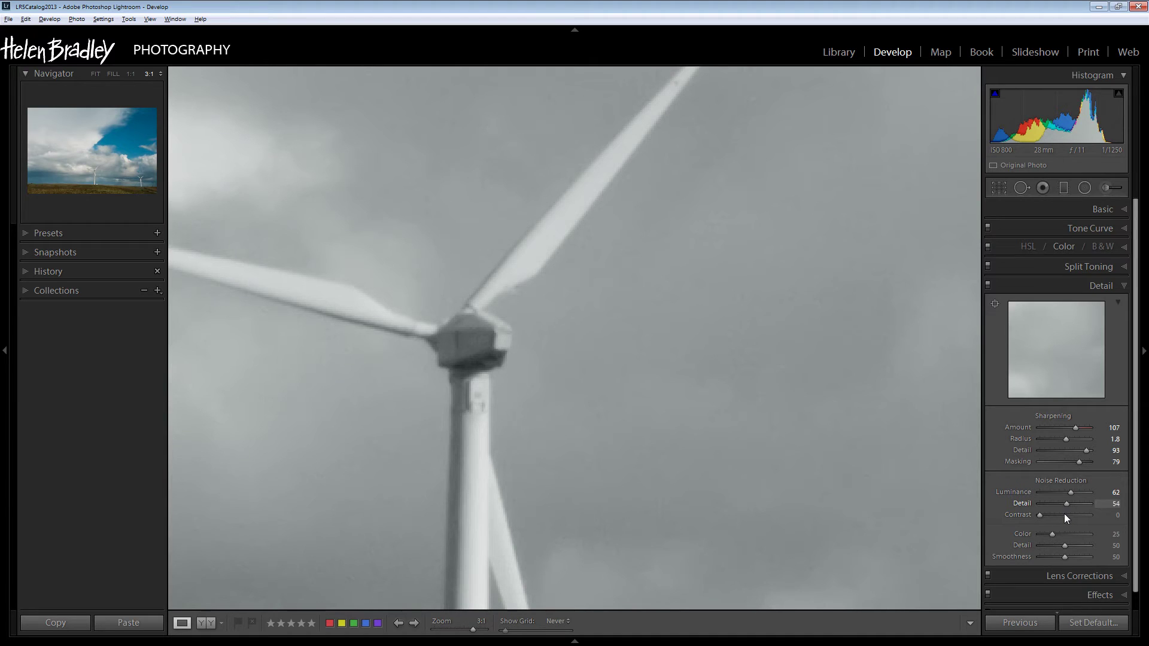
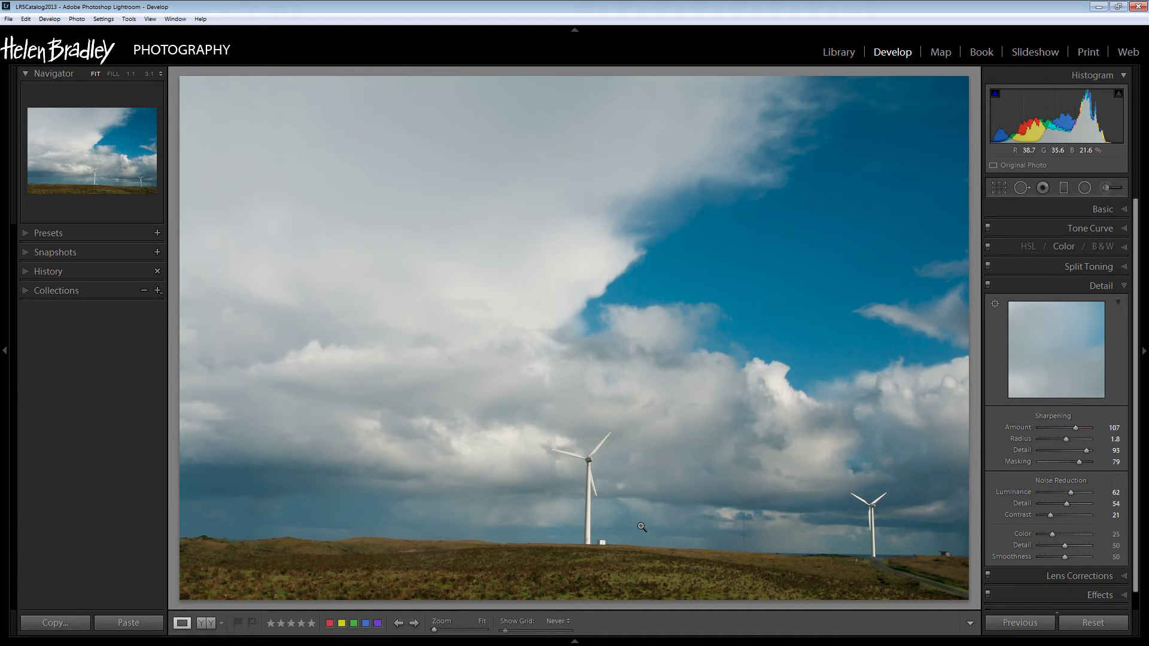
# Switch to the next photo, the castle, and show the Color settings of its Lens Corrections
pyautogui.press('Right')
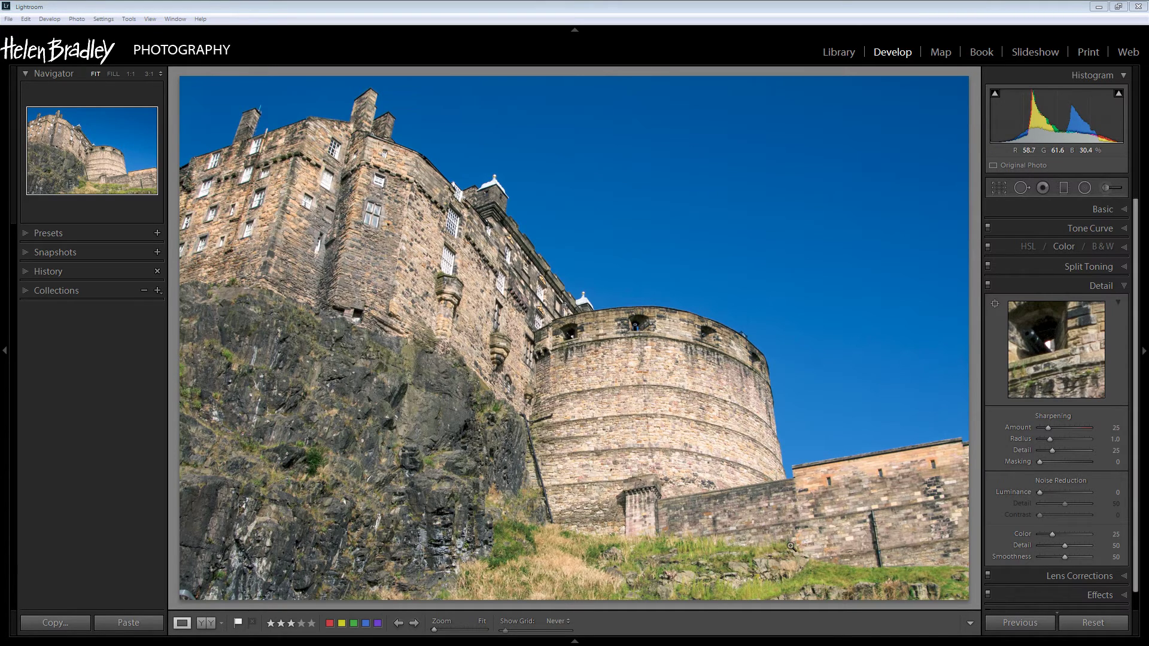
pyautogui.click(1081, 576)
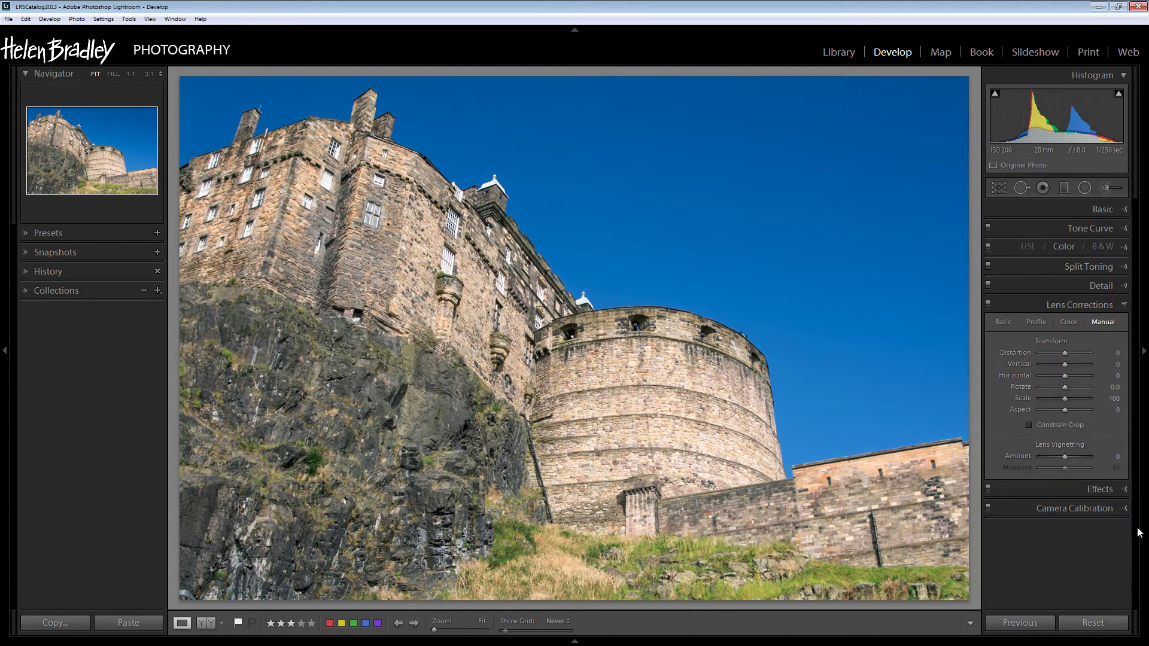
pyautogui.click(1074, 322)
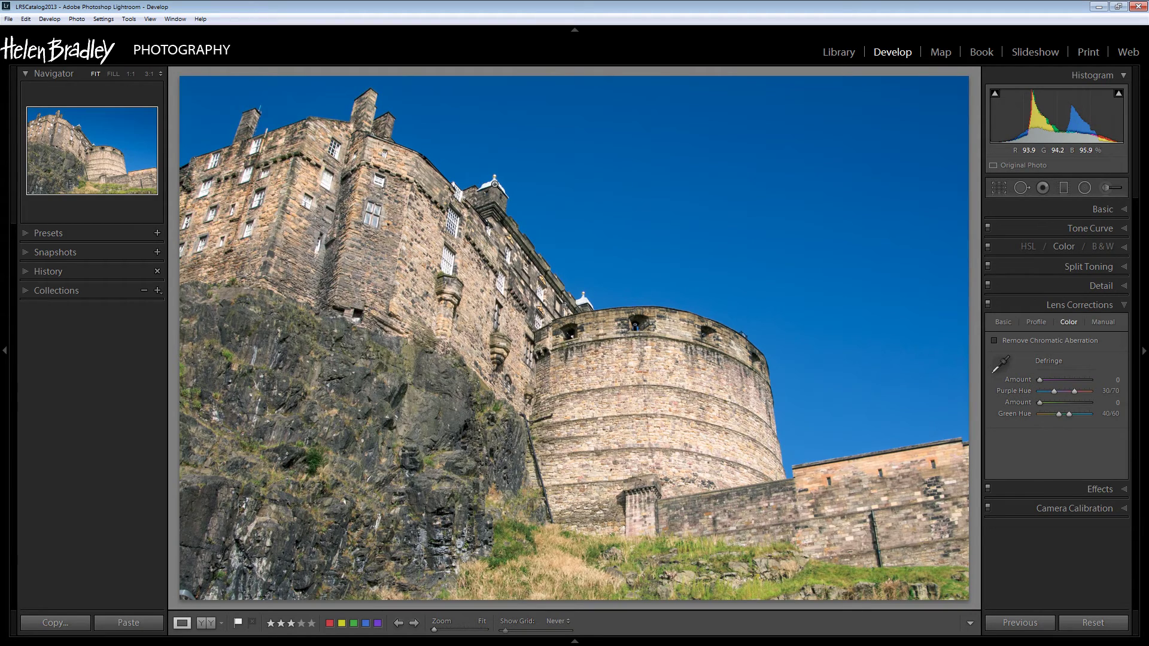
# Examine the castle's roof edges, chimney and windows at 3:1 for purple and green colour fringing
pyautogui.click(494, 187)
pyautogui.moveTo(502, 225); pyautogui.dragTo(529, 348)
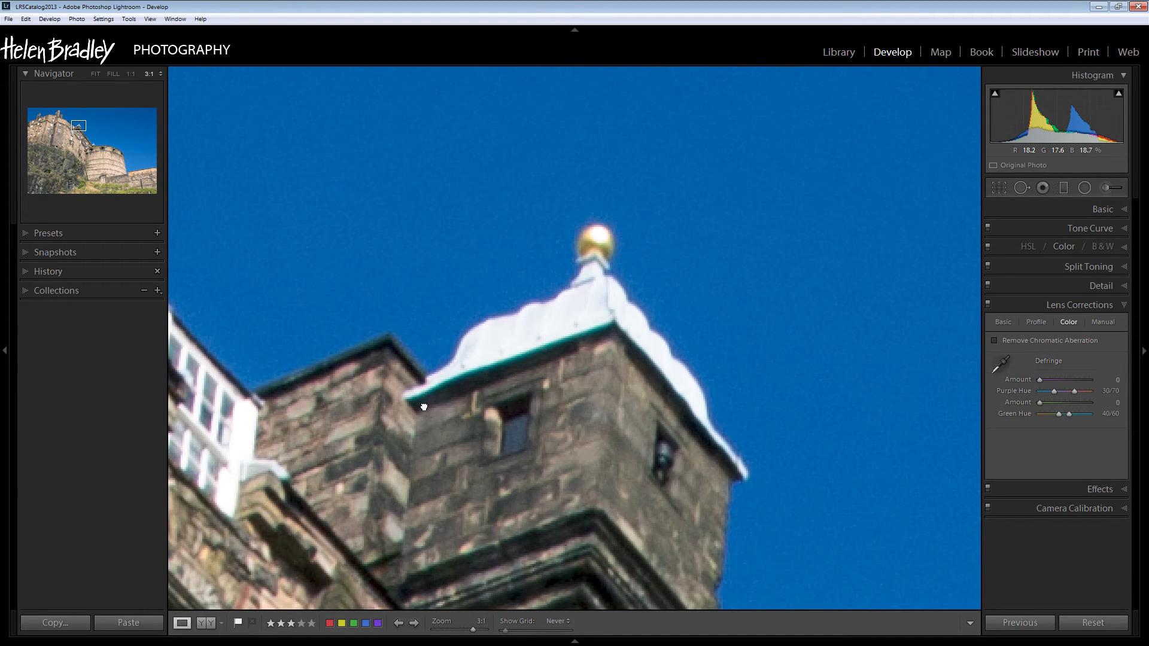
pyautogui.moveTo(424, 407)
pyautogui.mouseDown()
pyautogui.moveTo(717, 407)
pyautogui.moveTo(921, 383)
pyautogui.mouseUp()
pyautogui.moveTo(434, 190); pyautogui.dragTo(487, 315)
pyautogui.moveTo(262, 204); pyautogui.dragTo(532, 436)
pyautogui.moveTo(345, 366); pyautogui.dragTo(826, 527)
pyautogui.moveTo(150, 521); pyautogui.dragTo(298, 470)
pyautogui.moveTo(491, 455); pyautogui.dragTo(638, 405)
pyautogui.moveTo(248, 553); pyautogui.dragTo(659, 398)
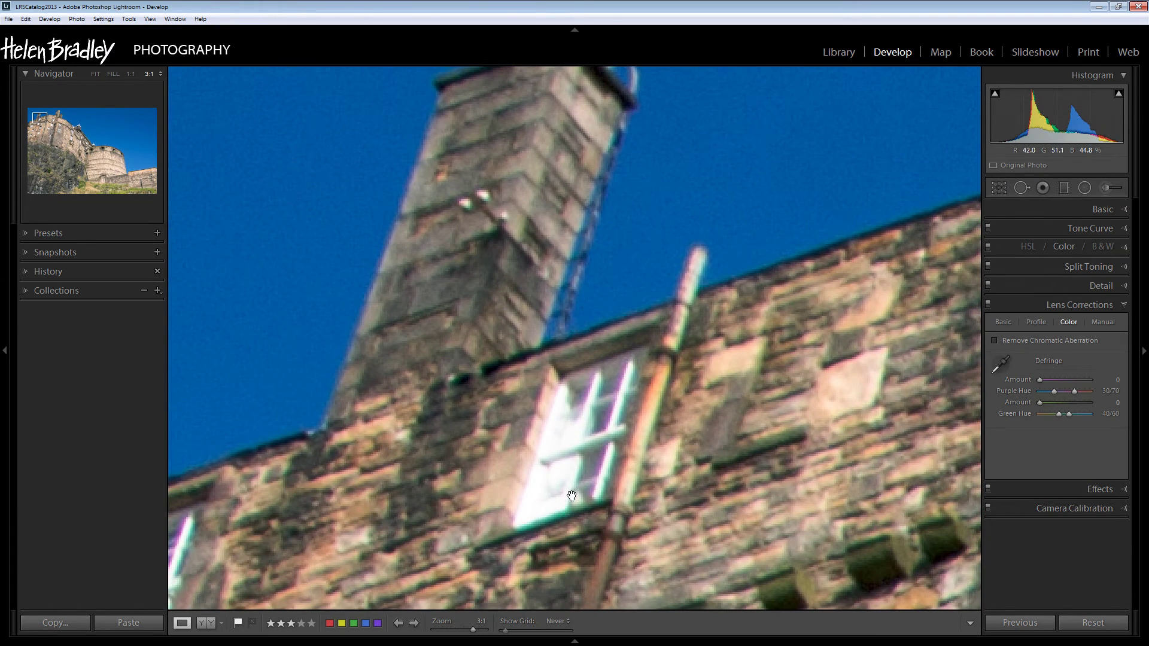
pyautogui.moveTo(572, 496); pyautogui.dragTo(730, 385)
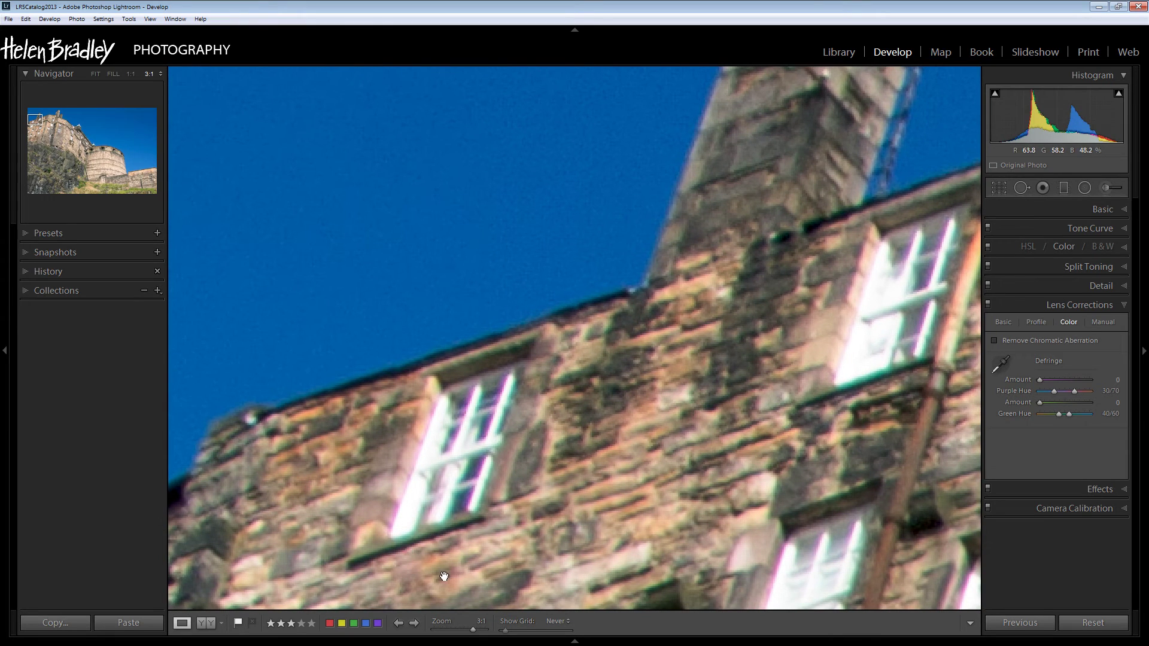
pyautogui.moveTo(444, 577); pyautogui.dragTo(547, 379)
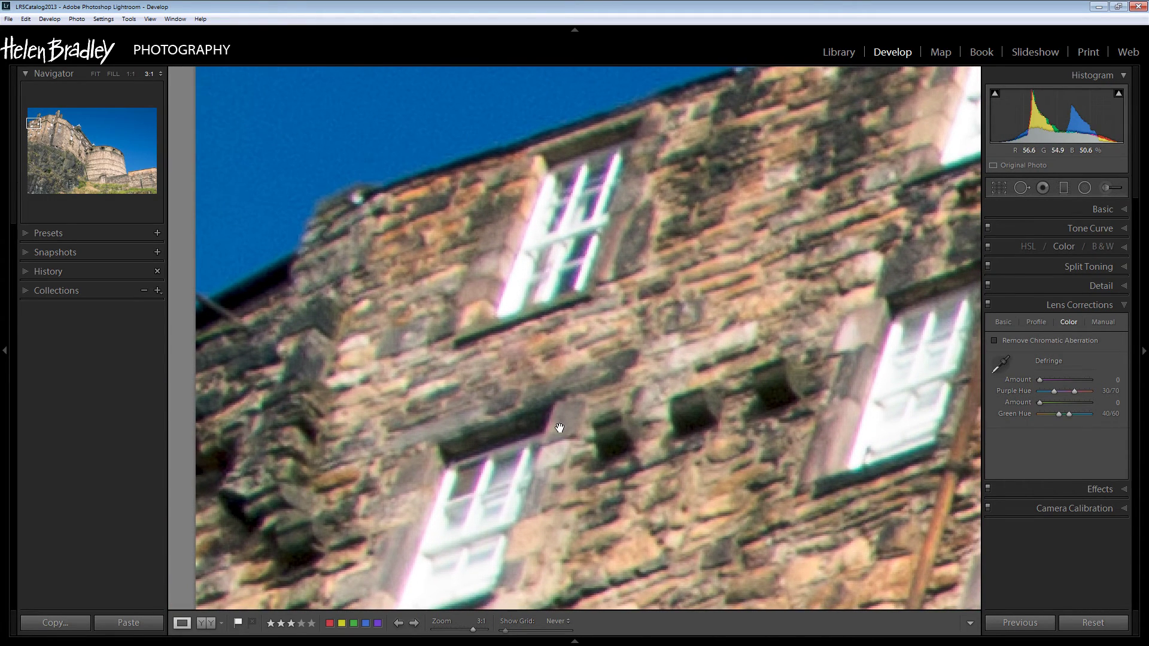
pyautogui.moveTo(646, 428); pyautogui.dragTo(515, 389)
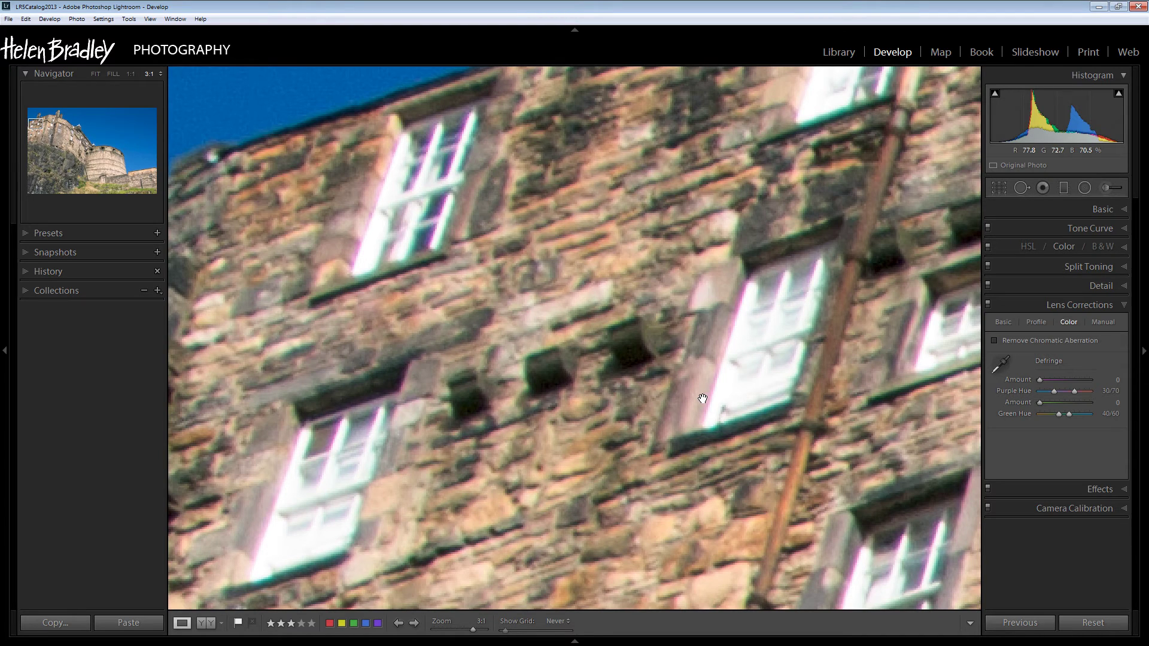
pyautogui.moveTo(727, 457); pyautogui.dragTo(606, 382)
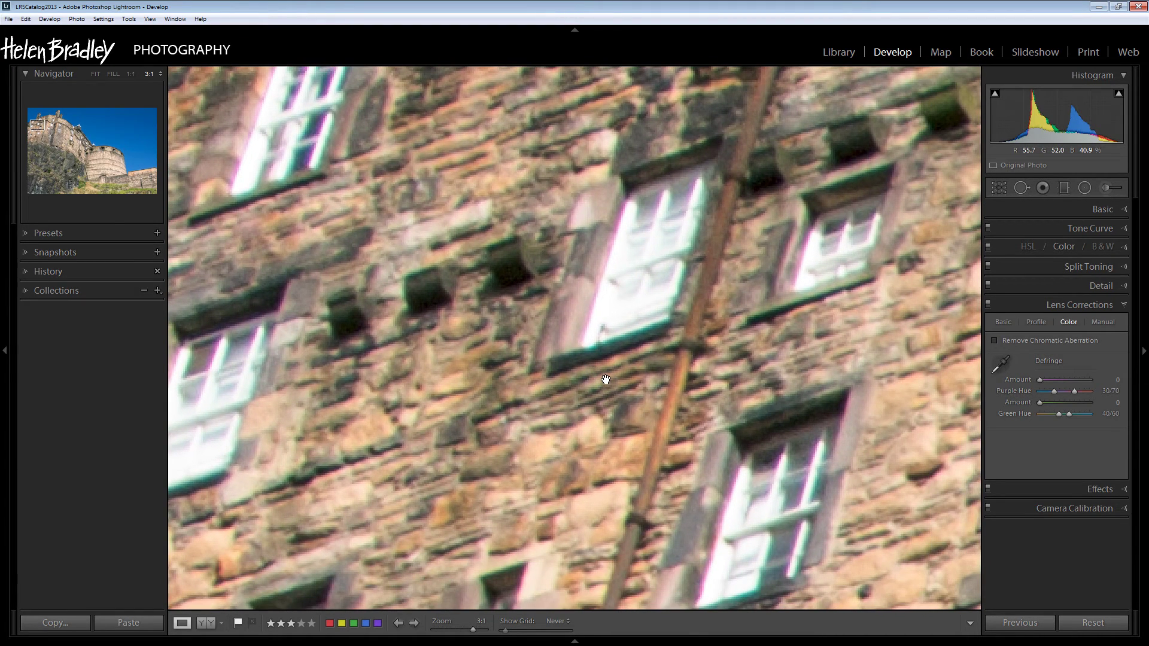
# Sample the green fringe and the purple fringe on the central window's edges with the Defringe Fringe Color Selector
pyautogui.click(999, 364)
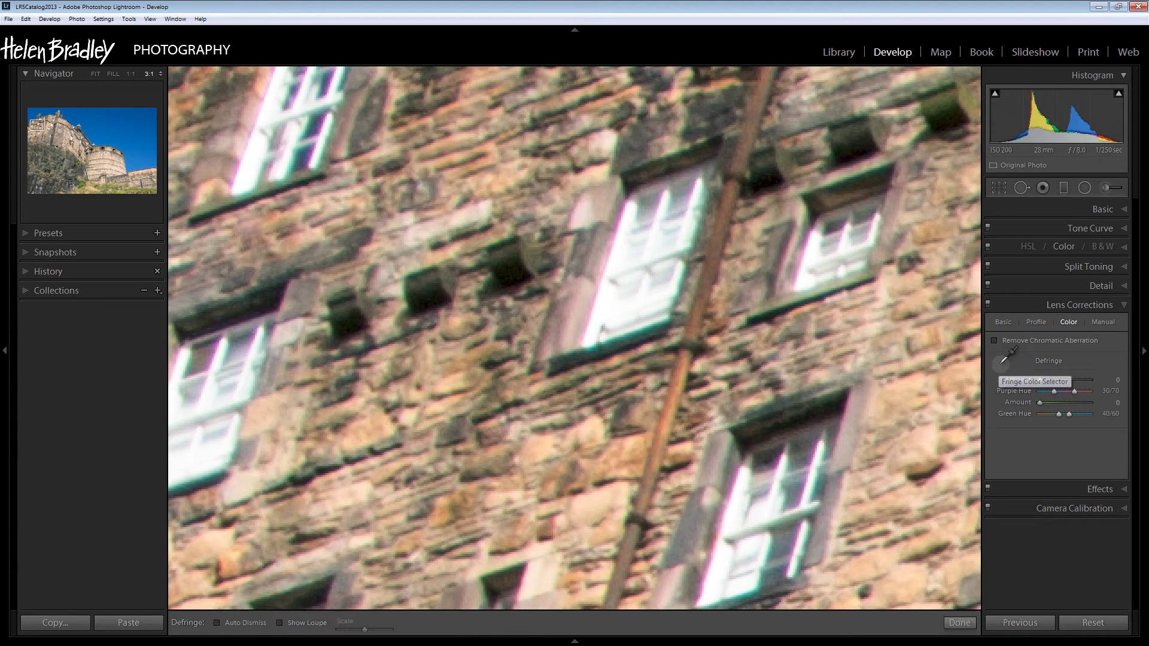
pyautogui.click(643, 325)
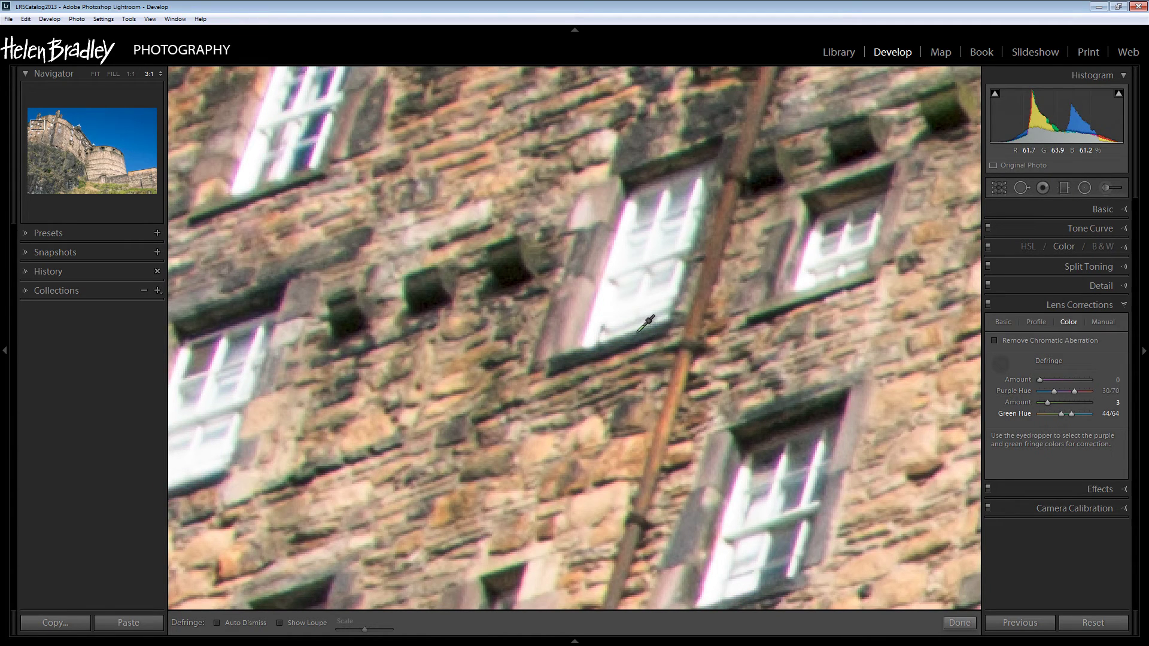
pyautogui.click(619, 226)
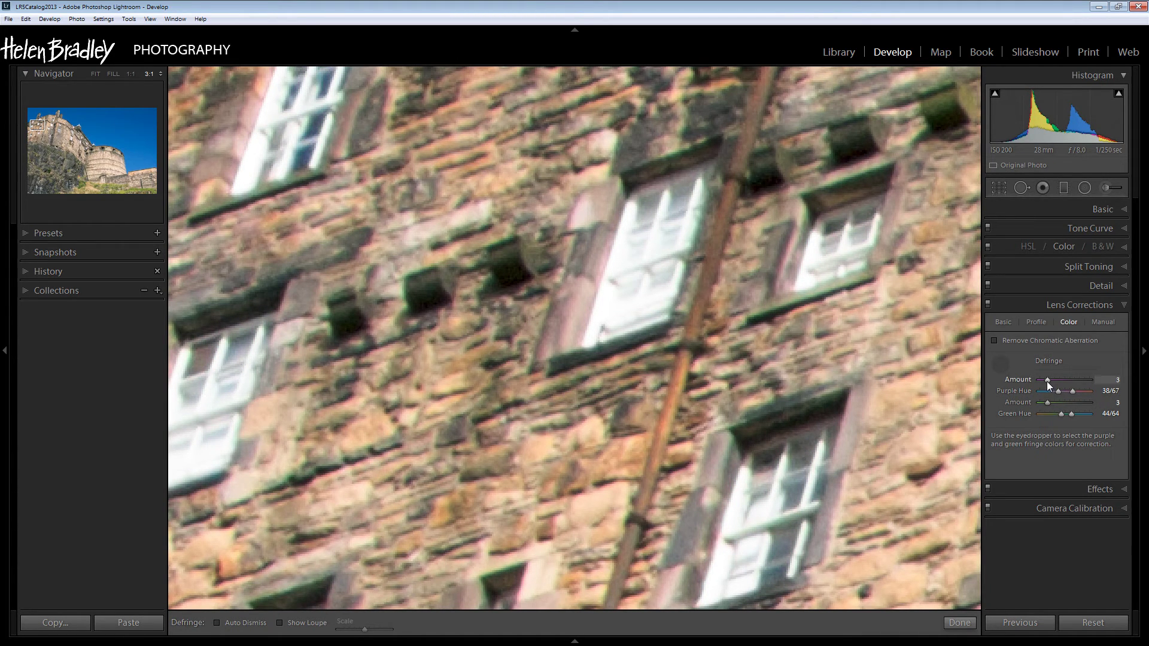
# Set the Defringe purple Amount to 8 and green Amount to 7 using the white-background preview, and put the fringe selector away
pyautogui.press('alt')
pyautogui.keyDown('alt'); pyautogui.click(1048, 380); pyautogui.keyUp('alt')
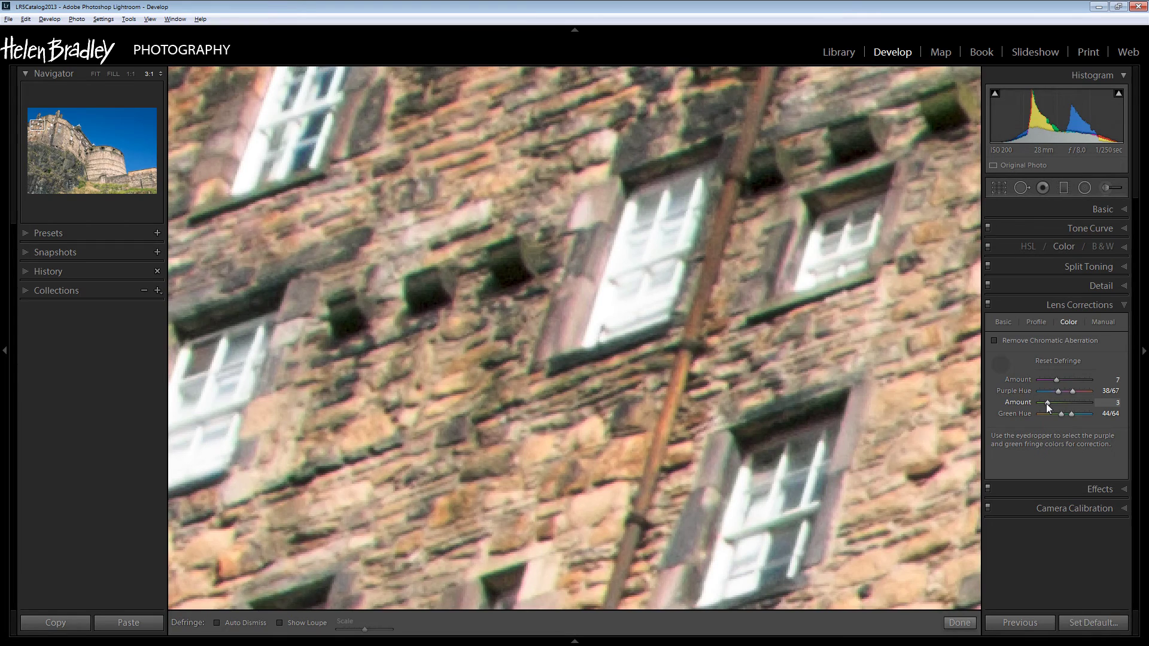
pyautogui.keyDown('alt'); pyautogui.click(1047, 402); pyautogui.keyUp('alt')
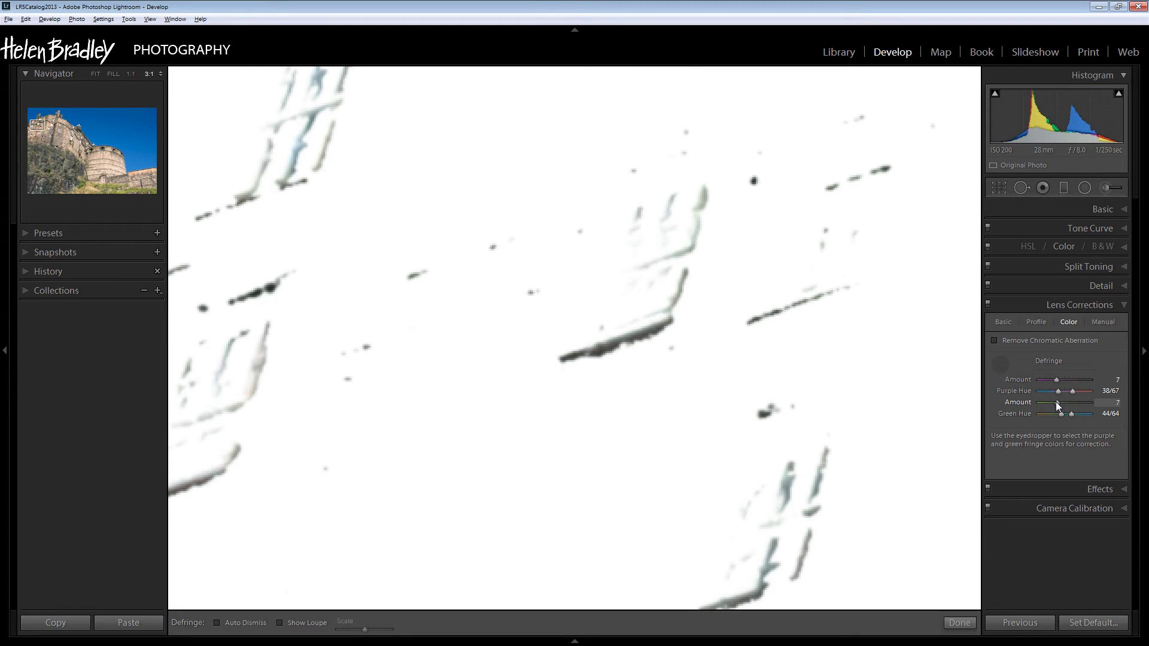
pyautogui.moveTo(1056, 401); pyautogui.dragTo(1056, 398)
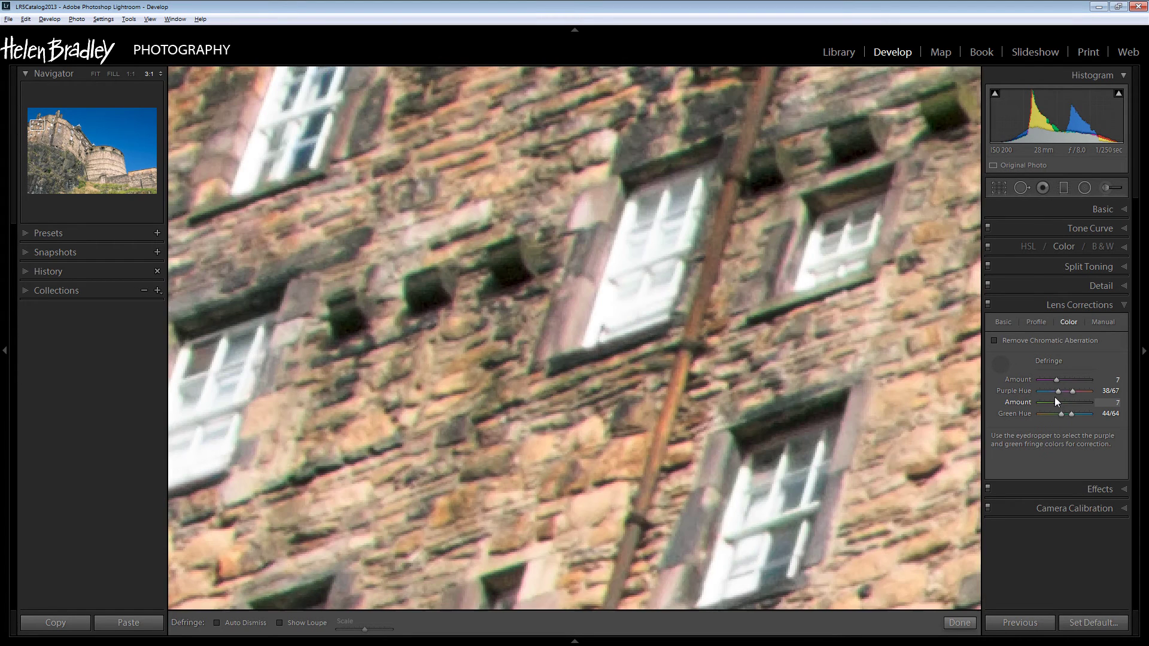
pyautogui.keyDown('alt'); pyautogui.click(1056, 381); pyautogui.keyUp('alt')
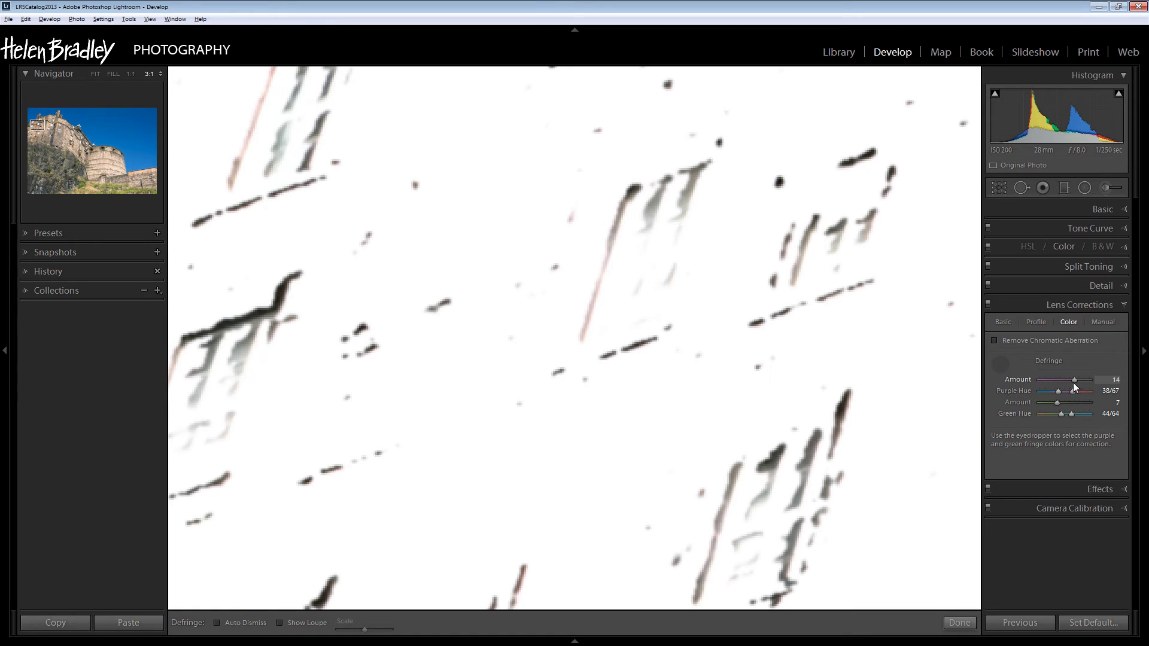
pyautogui.moveTo(1062, 382); pyautogui.dragTo(1063, 384)
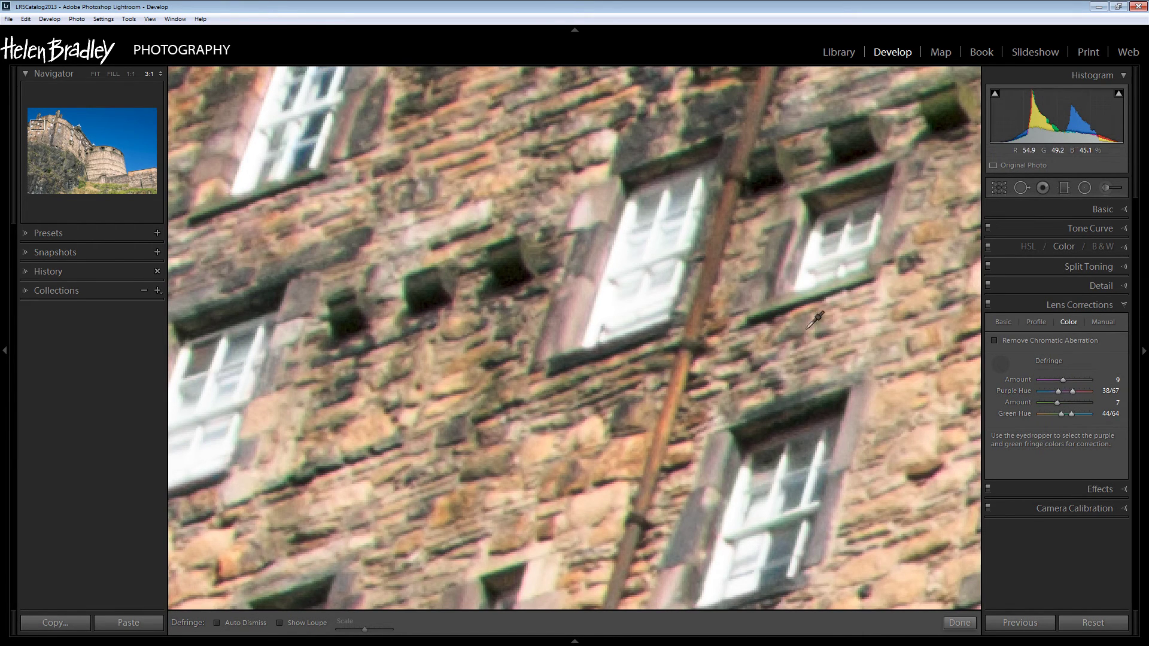
pyautogui.click(1001, 364)
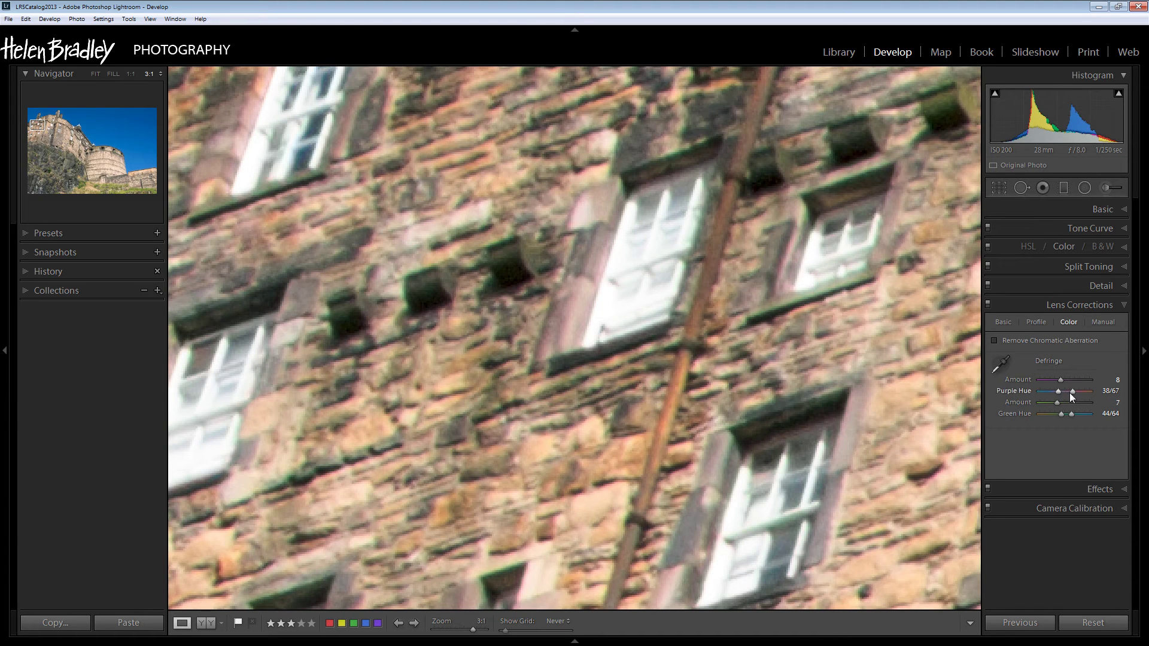
# Extend the Defringe ranges to 38/72 for Purple Hue and 44/79 for Green Hue using the blacked-out fringe preview
pyautogui.moveTo(1073, 390); pyautogui.dragTo(1076, 393)
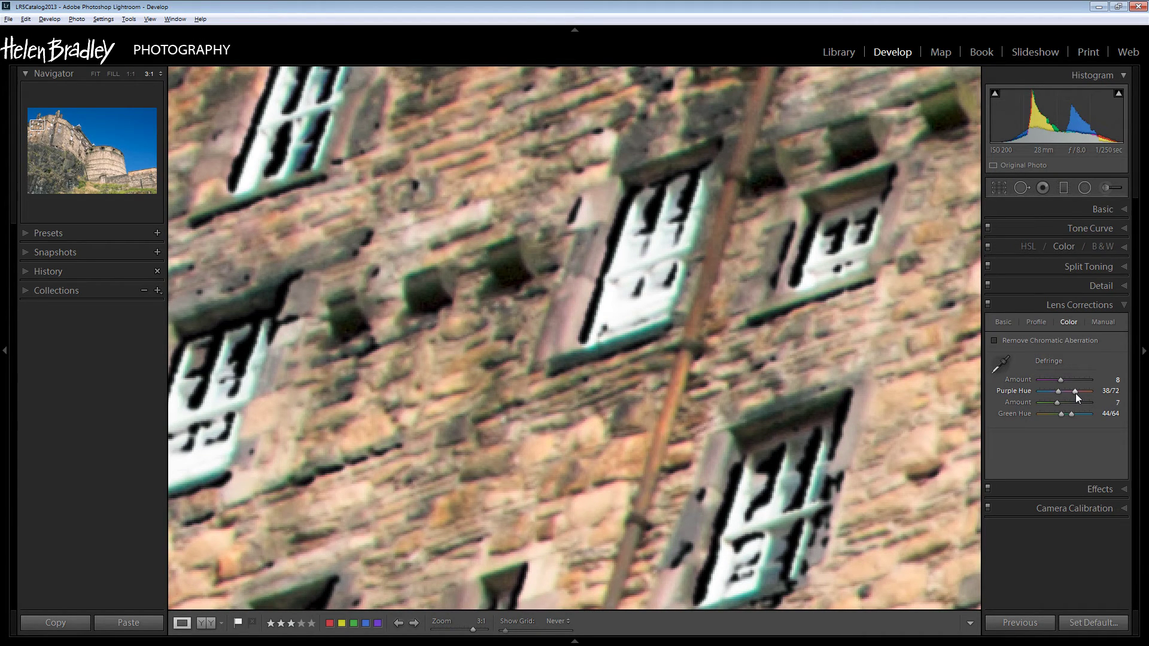
pyautogui.moveTo(1076, 393); pyautogui.dragTo(1075, 394)
pyautogui.press('alt')
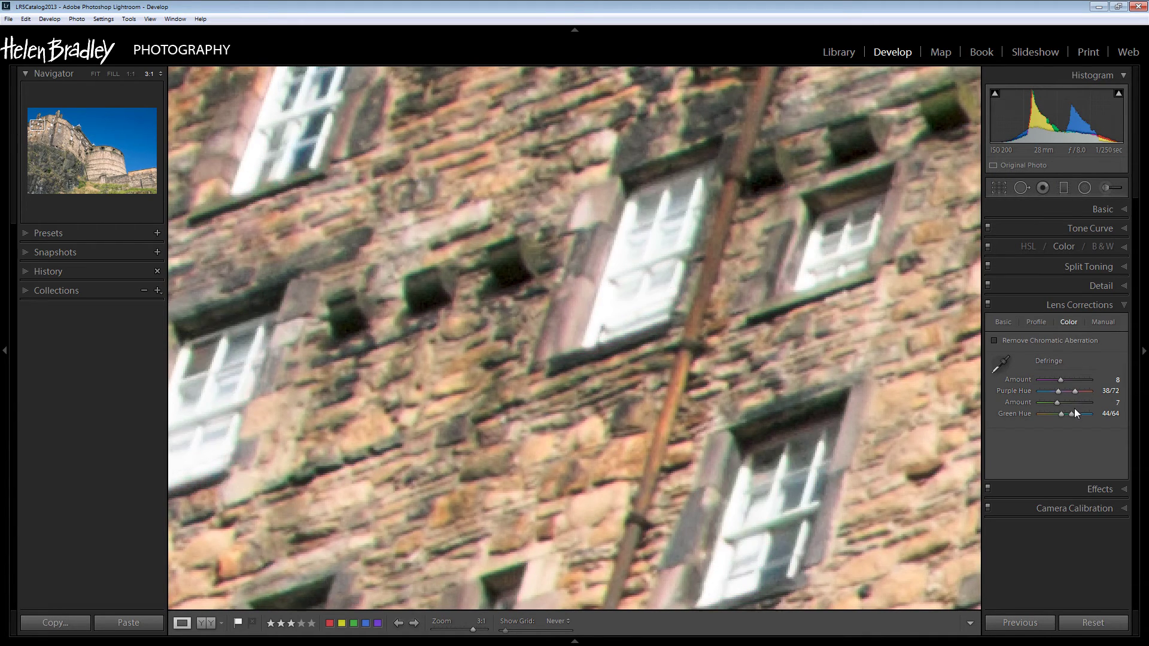
pyautogui.moveTo(1072, 414); pyautogui.dragTo(1087, 418)
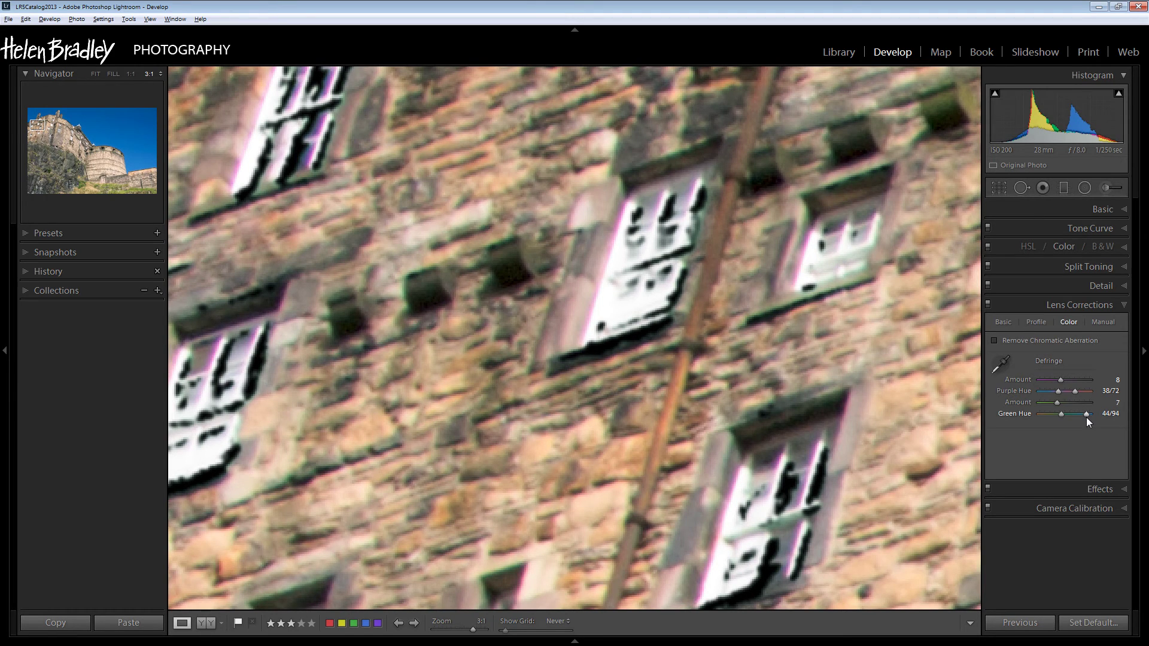
pyautogui.moveTo(1086, 418); pyautogui.dragTo(1079, 417)
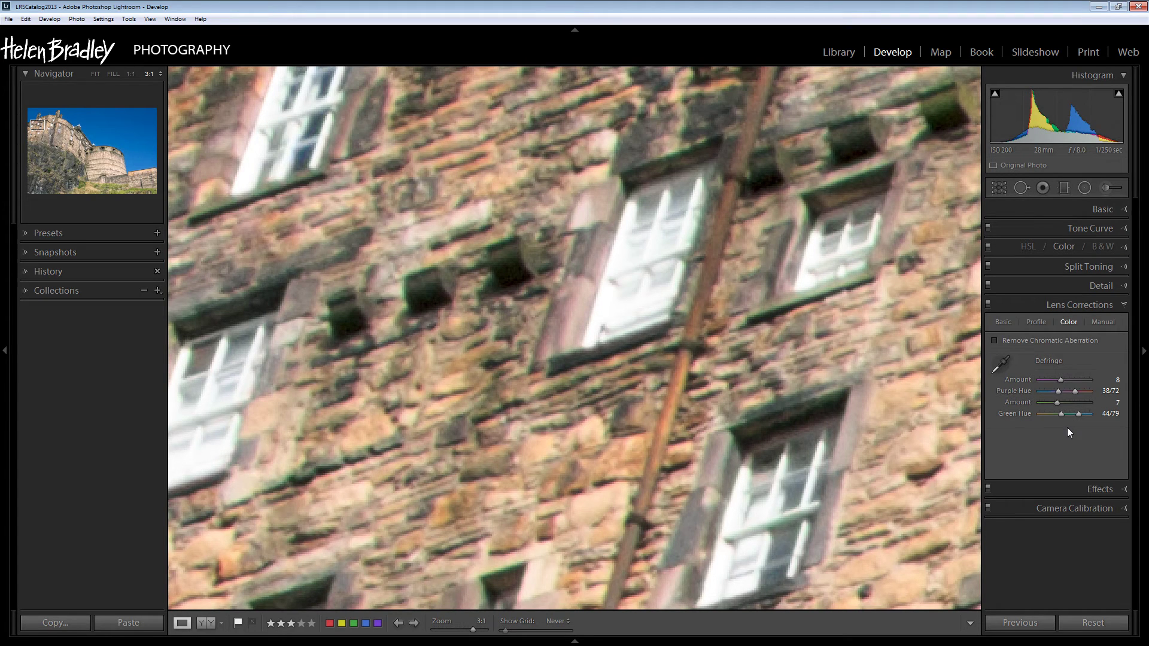
# Switch to the black-and-white photo of the iron gates and show its Split Toning settings
pyautogui.click(586, 351)
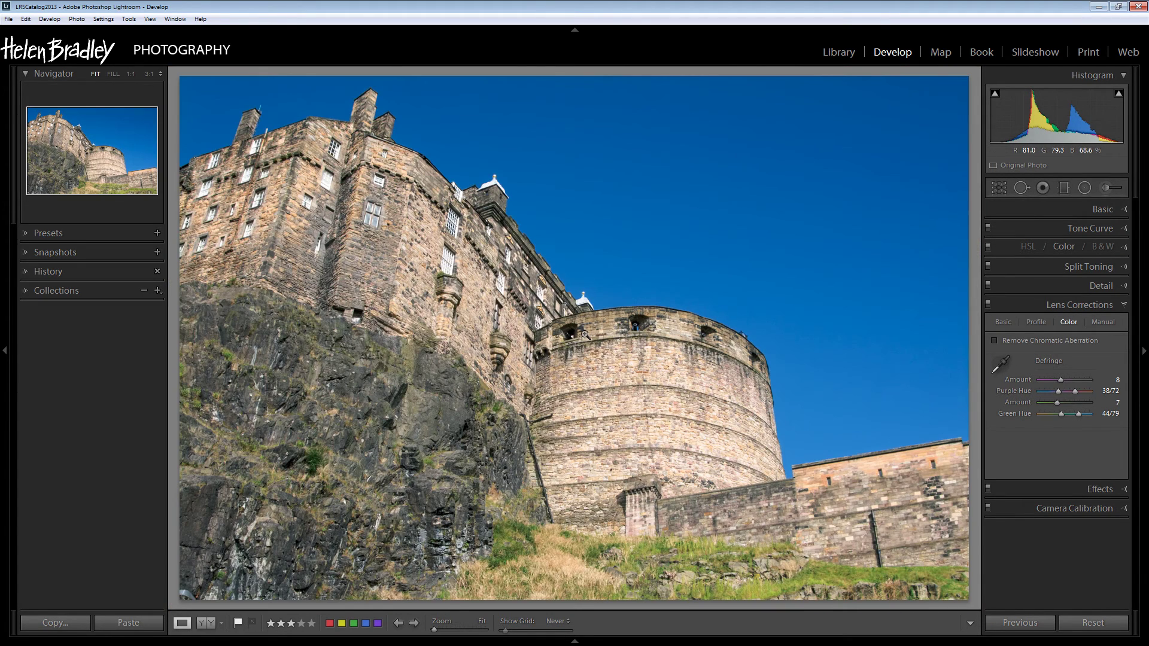
pyautogui.click(584, 306)
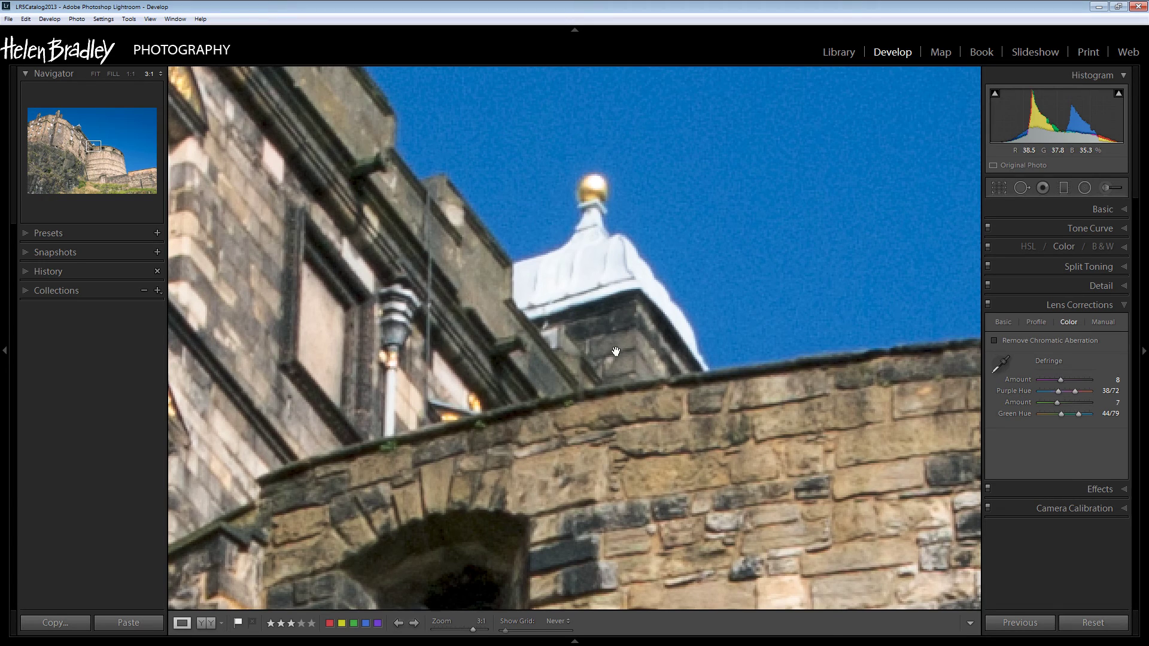
pyautogui.click(599, 311)
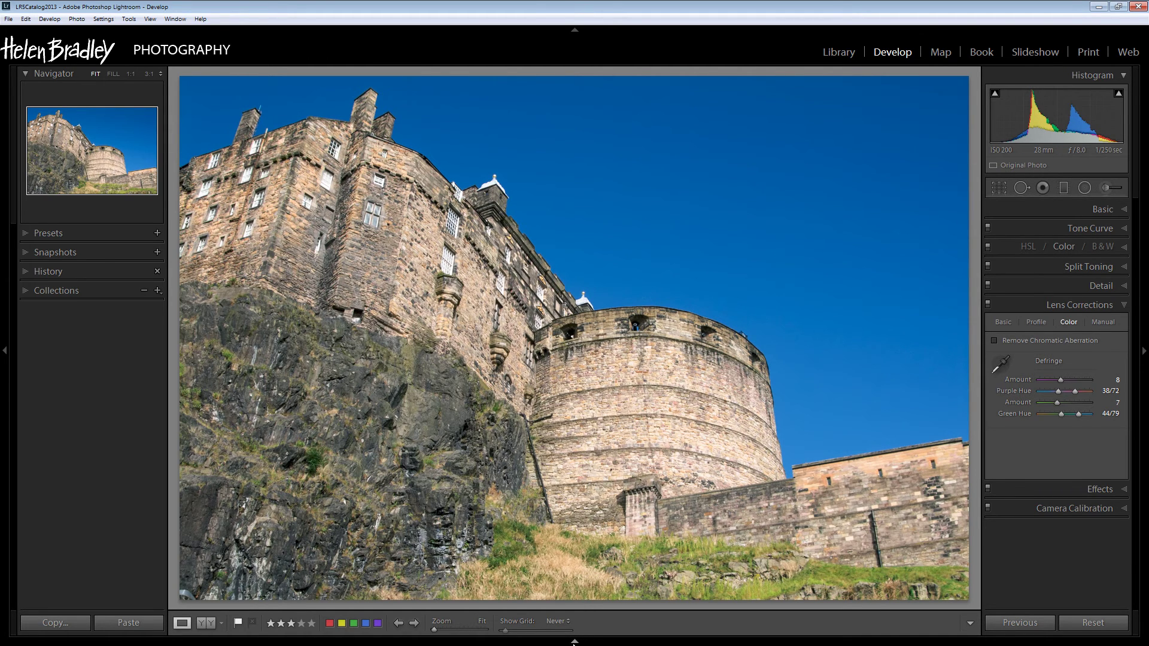
pyautogui.click(574, 642)
pyautogui.click(302, 583)
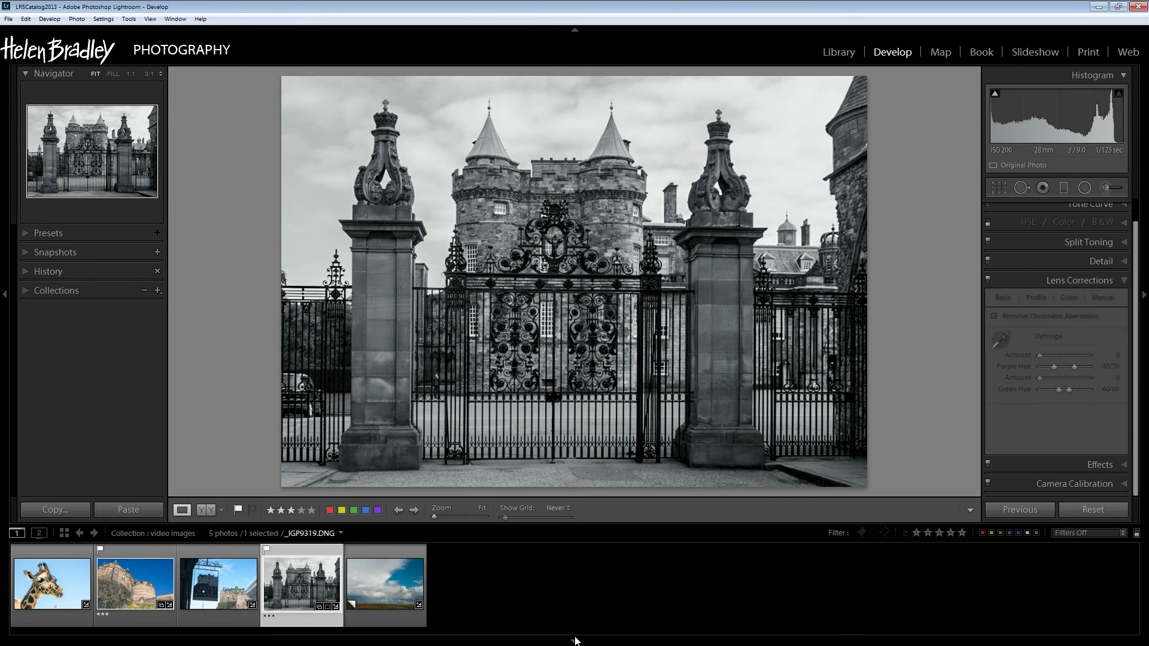
pyautogui.click(575, 641)
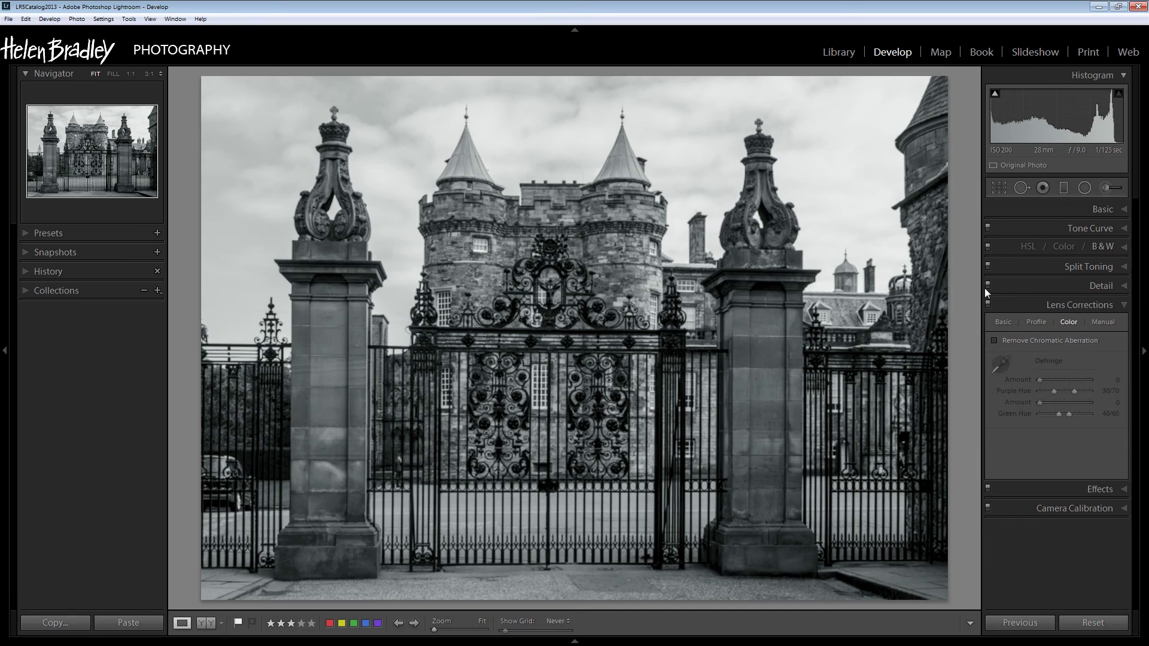
pyautogui.click(1124, 268)
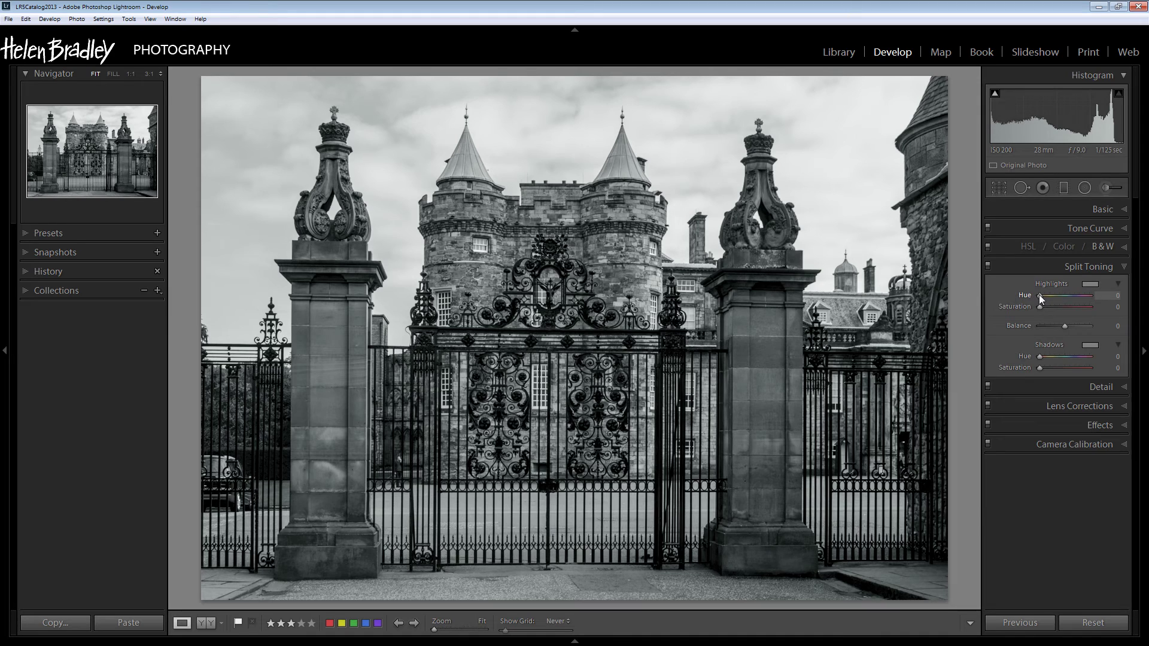
# Set the split toning Highlights Hue to 69 while viewing the full-saturation preview
pyautogui.moveTo(1040, 295); pyautogui.dragTo(1061, 299)
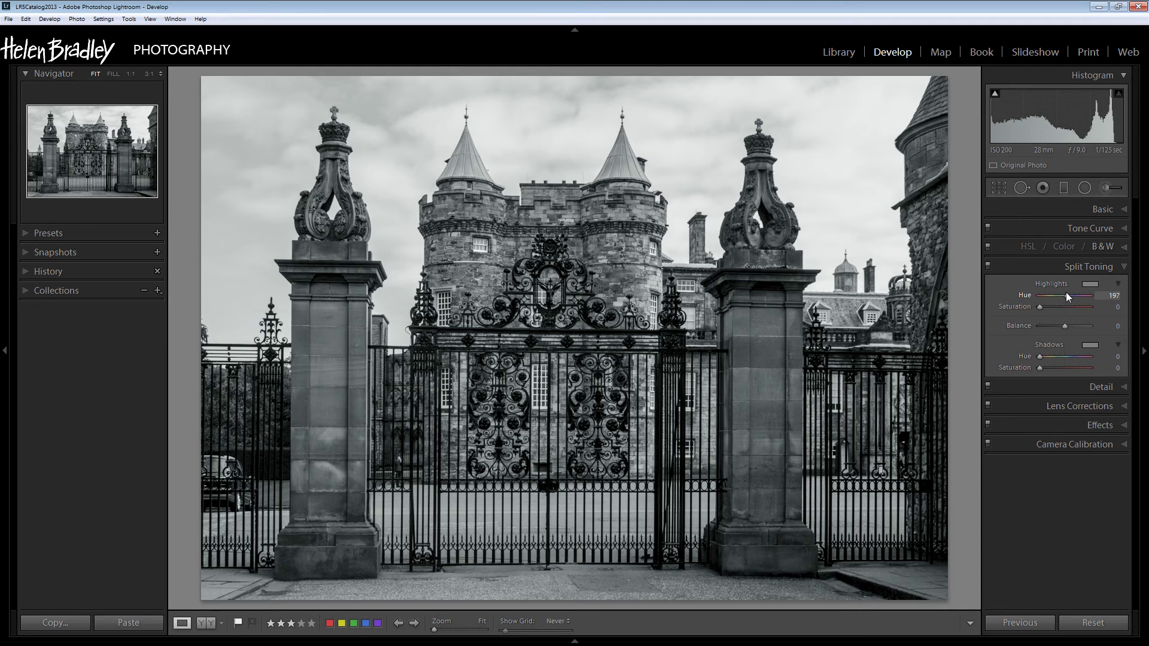
pyautogui.moveTo(1066, 296); pyautogui.dragTo(1051, 301)
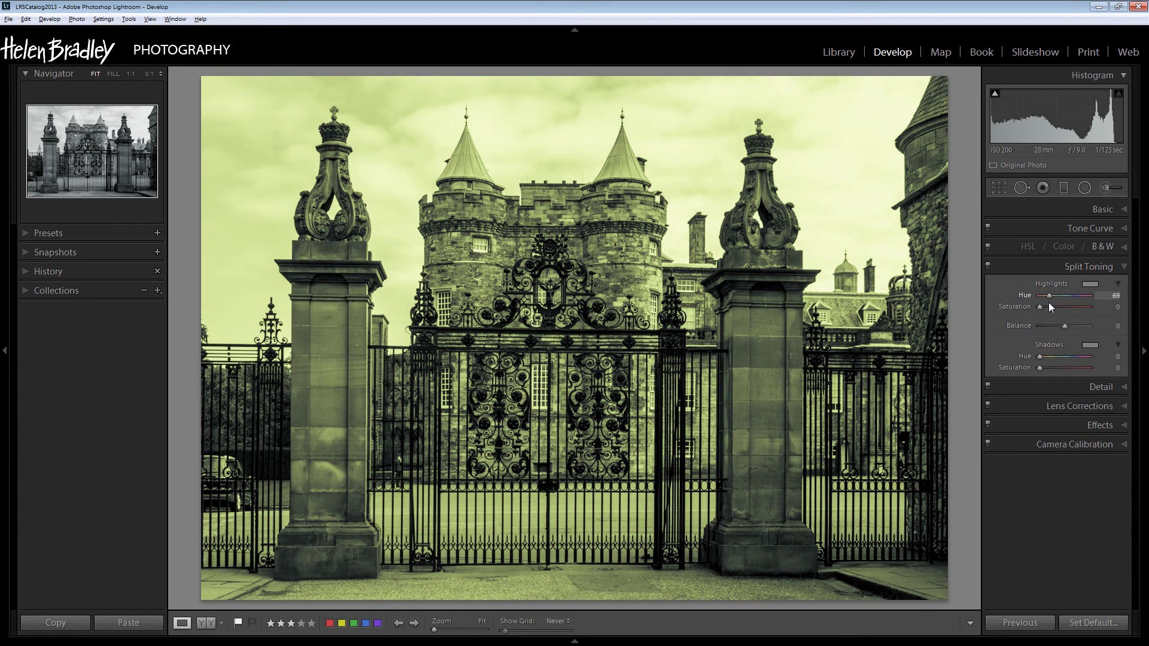
pyautogui.moveTo(1049, 303); pyautogui.dragTo(1049, 302)
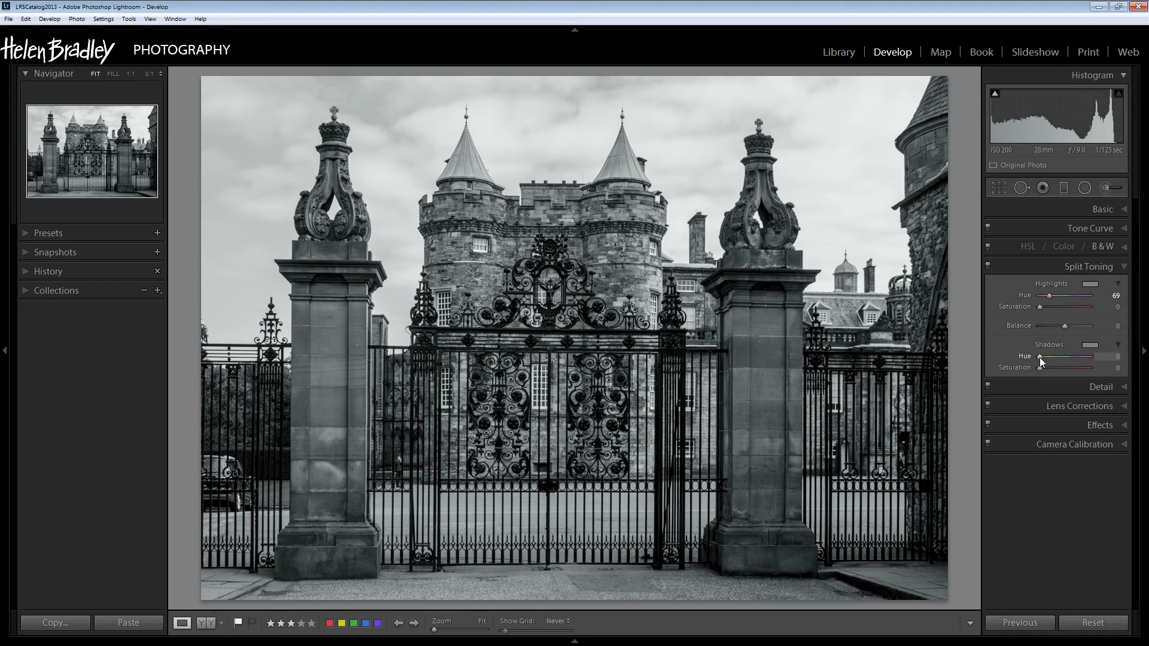
# Set the split toning Shadows Hue to 180 with the full-saturation preview and the Shadows Saturation to 32
pyautogui.moveTo(1042, 357); pyautogui.dragTo(1068, 371)
pyautogui.moveTo(1061, 368)
pyautogui.mouseDown()
pyautogui.moveTo(1088, 372)
pyautogui.moveTo(1065, 372)
pyautogui.mouseUp()
pyautogui.press('alt')
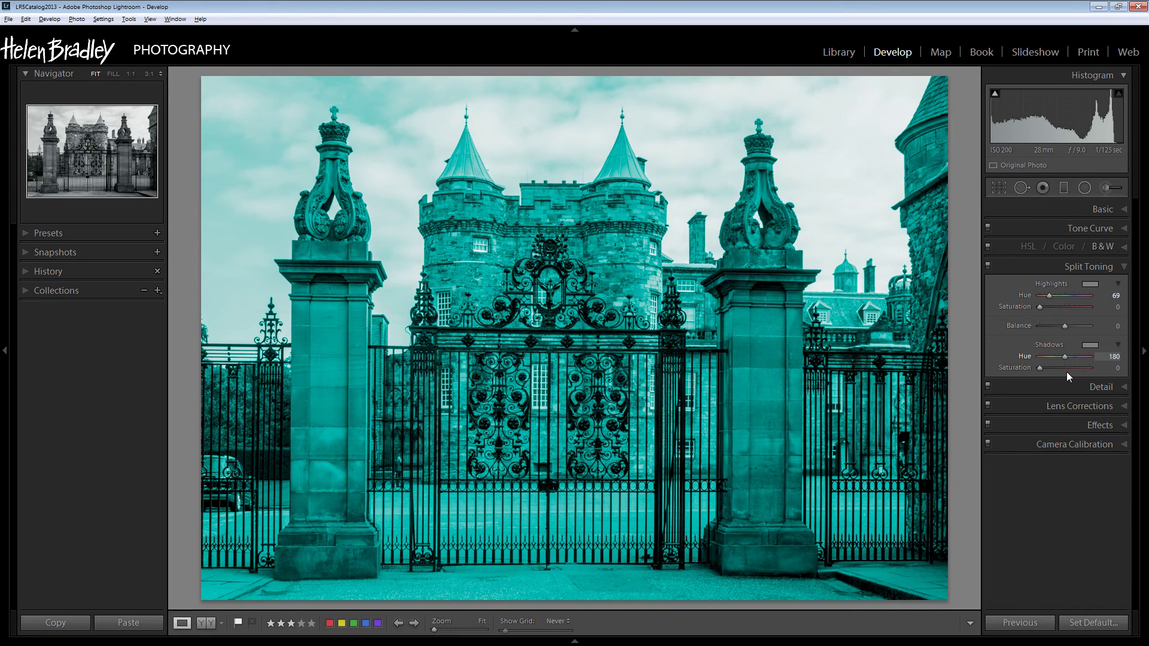
pyautogui.moveTo(1067, 372)
pyautogui.mouseDown()
pyautogui.moveTo(1062, 358)
pyautogui.moveTo(1043, 368)
pyautogui.moveTo(1056, 369)
pyautogui.mouseUp()
pyautogui.keyDown('alt'); pyautogui.click(1062, 357); pyautogui.keyUp('alt')
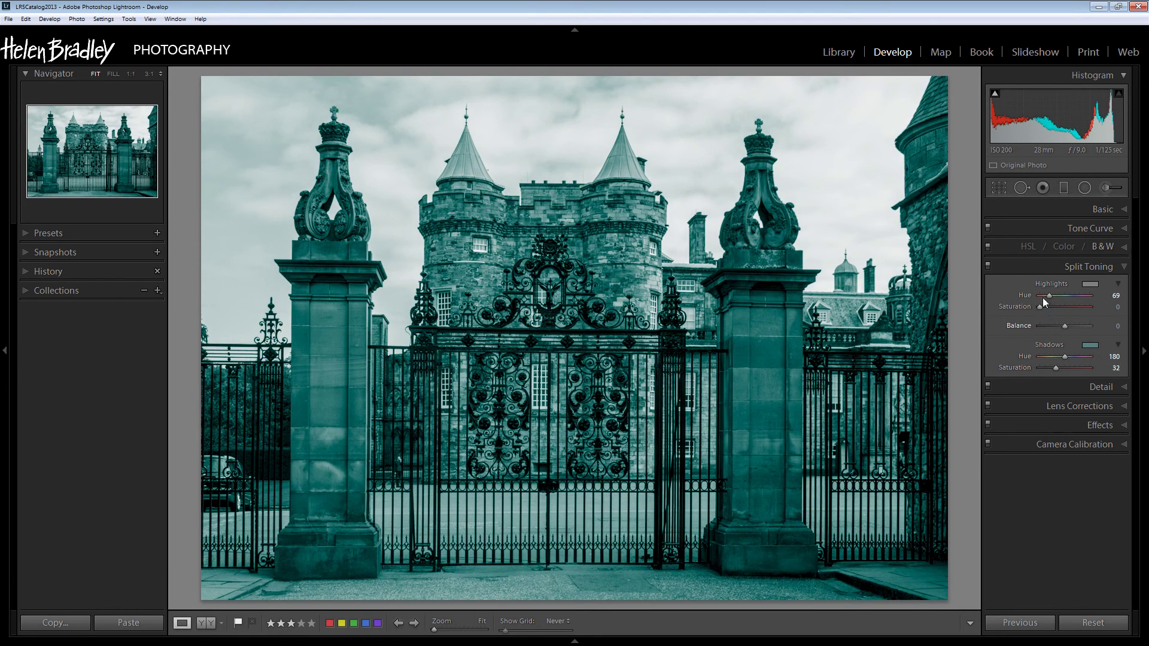
# Set the split toning Highlights Saturation to 64 and the Balance to -19, trying both Balance extremes in the saturated preview
pyautogui.moveTo(1039, 307); pyautogui.dragTo(1071, 315)
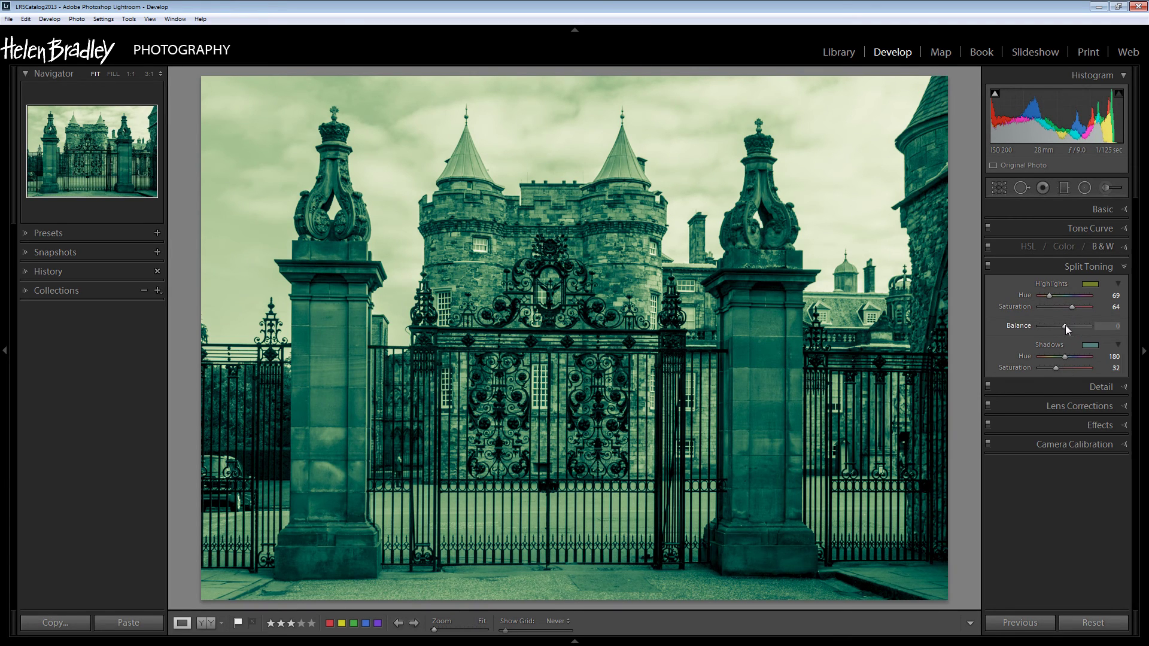
pyautogui.moveTo(1065, 325); pyautogui.dragTo(1038, 340)
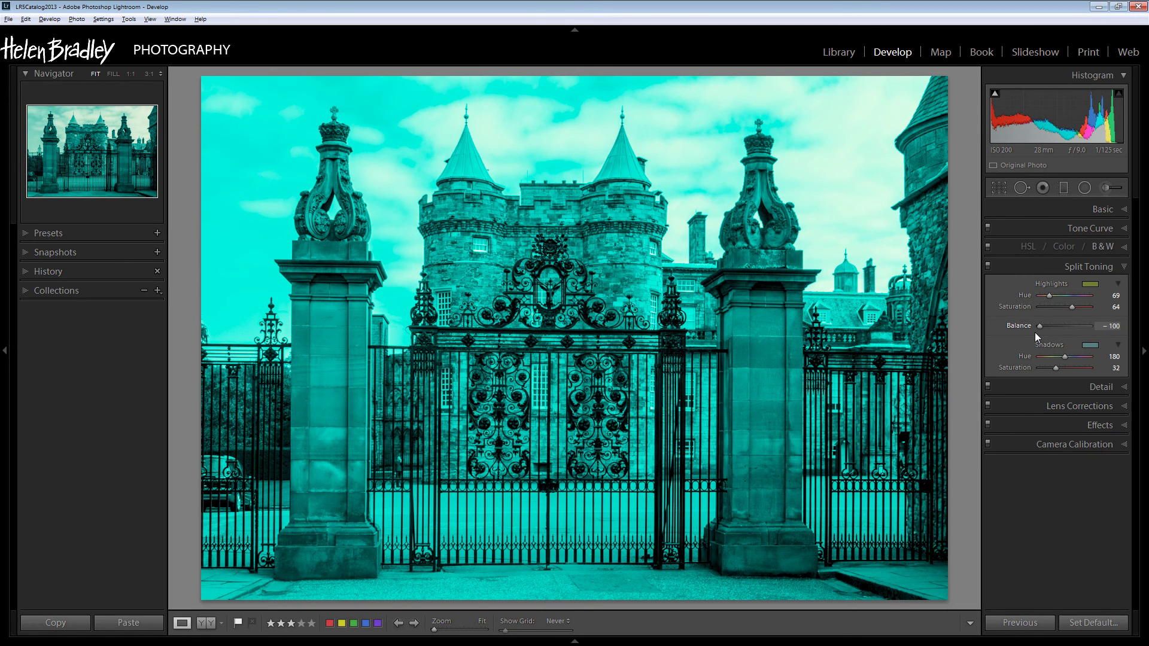
pyautogui.moveTo(1036, 332); pyautogui.dragTo(1090, 337)
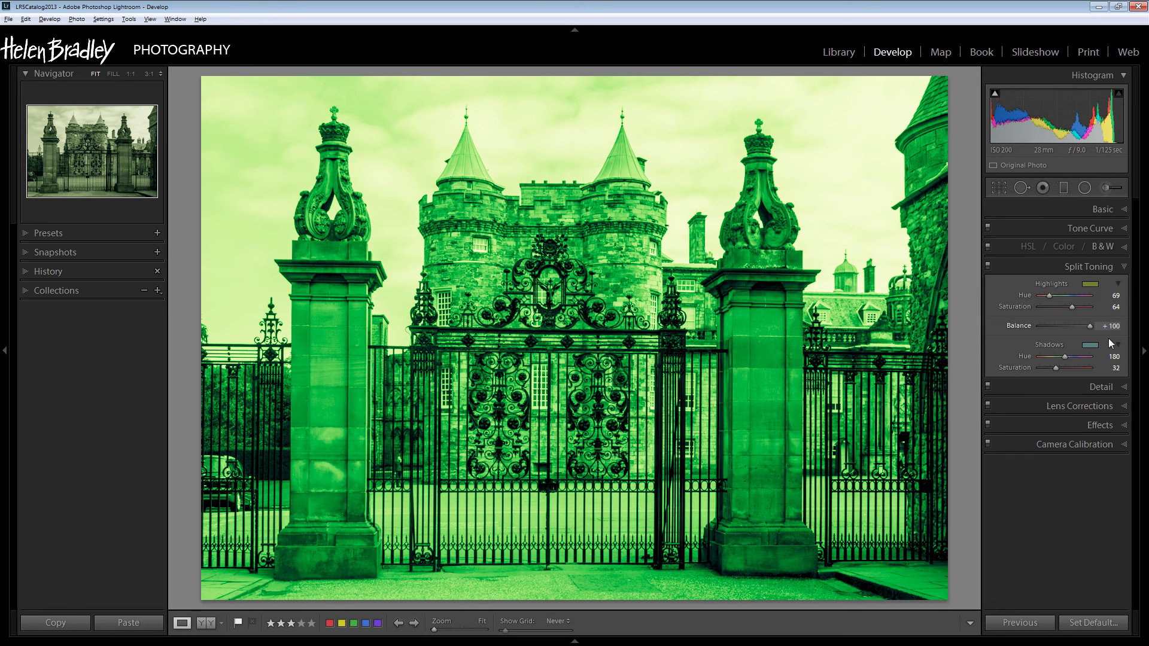
pyautogui.moveTo(1094, 343); pyautogui.dragTo(1065, 346)
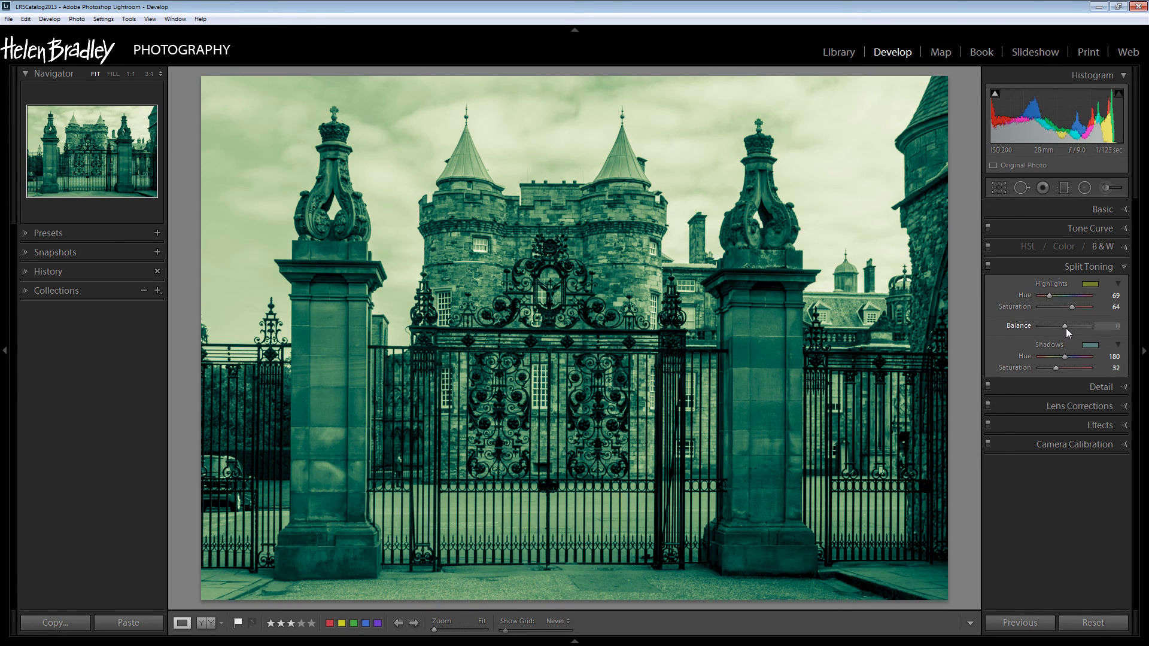
pyautogui.moveTo(1066, 328)
pyautogui.mouseDown()
pyautogui.moveTo(1082, 330)
pyautogui.moveTo(1061, 340)
pyautogui.mouseUp()
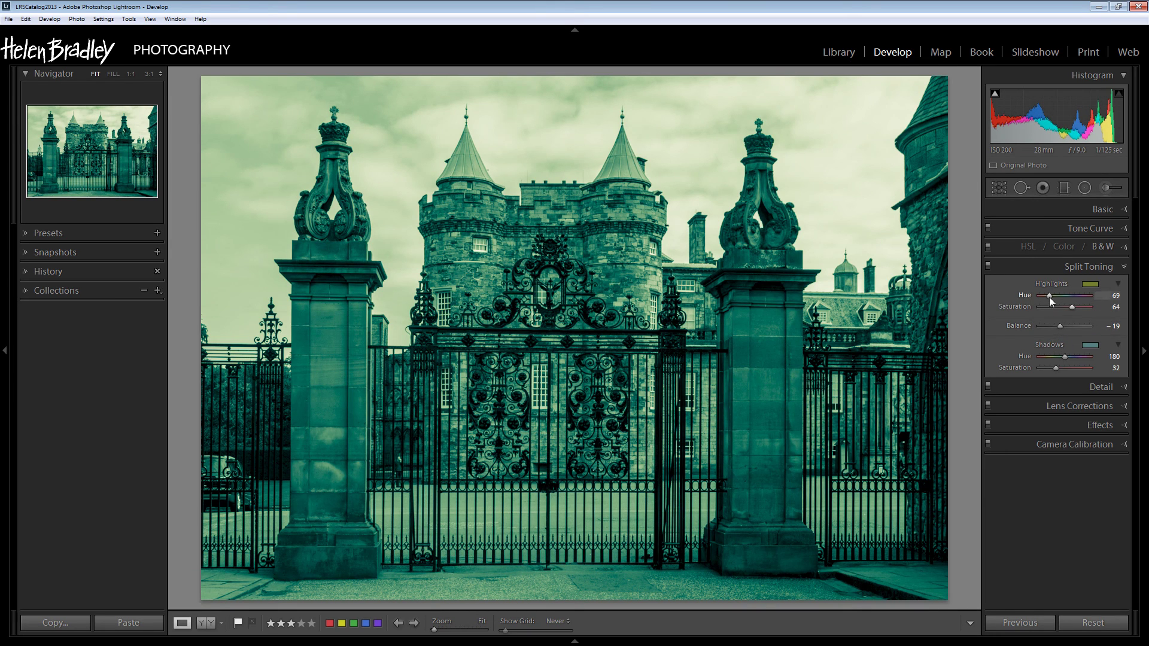